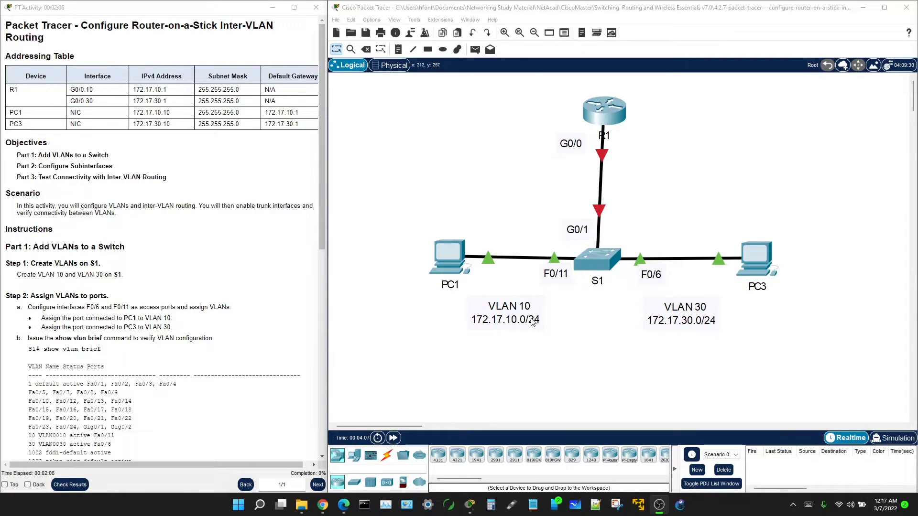
# Examine PC1's IP configuration and copy its default gateway address
pyautogui.moveTo(416, 203); pyautogui.dragTo(598, 390)
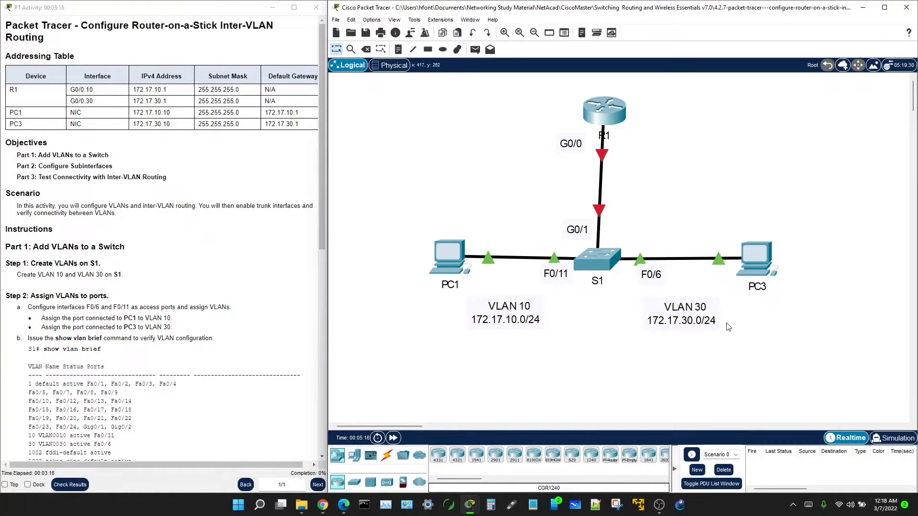
pyautogui.click(449, 253)
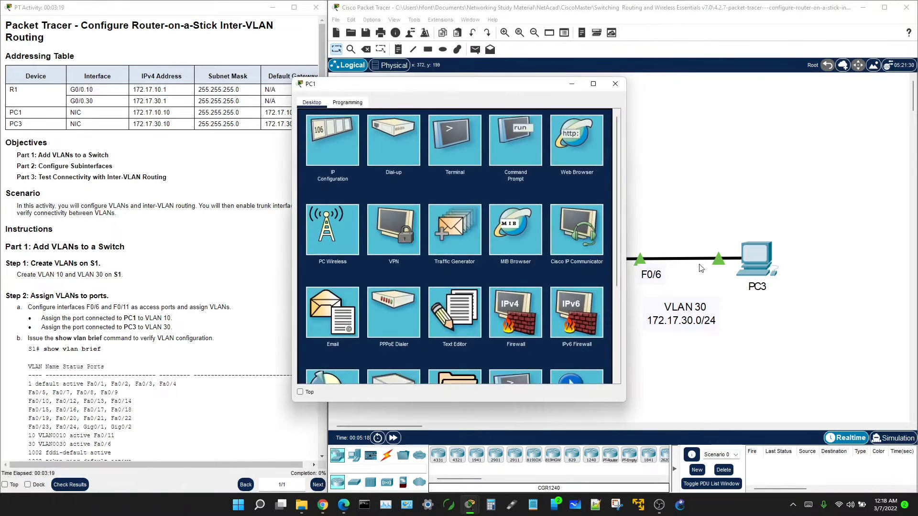
pyautogui.click(327, 135)
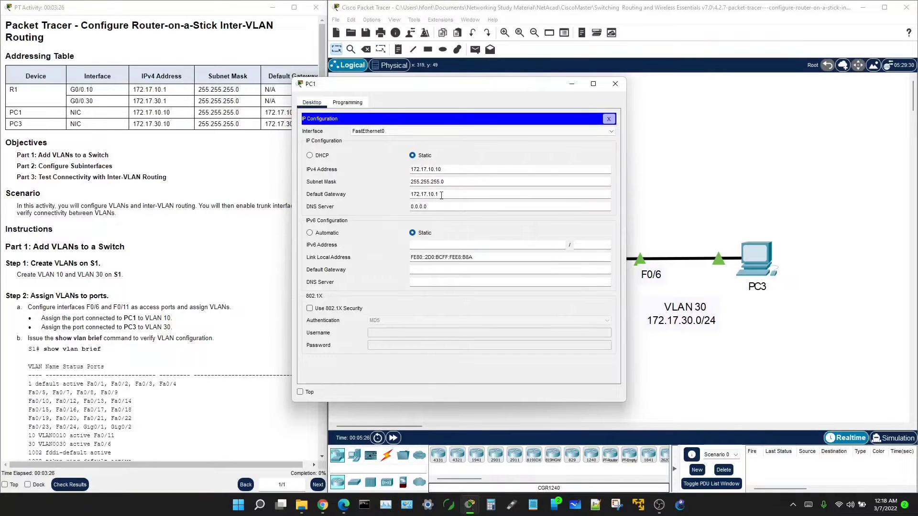
pyautogui.moveTo(441, 195); pyautogui.dragTo(406, 196)
pyautogui.rightClick(422, 194)
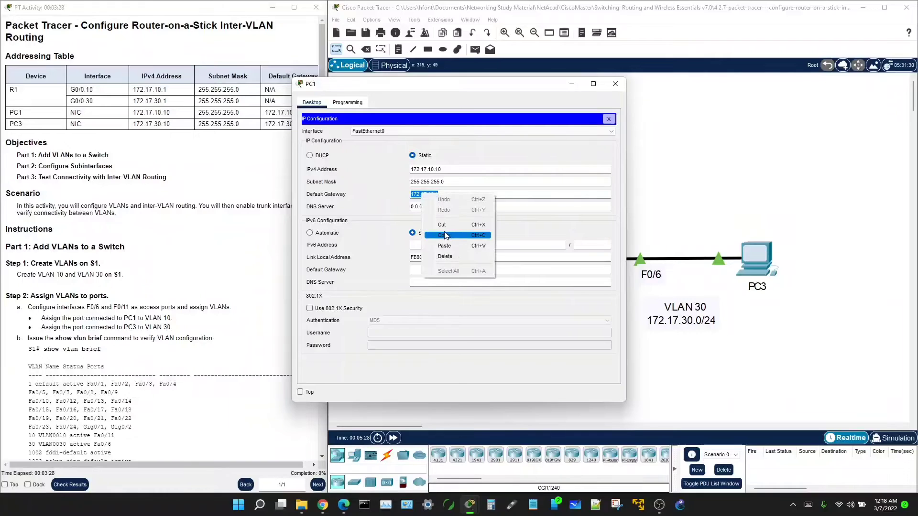
pyautogui.click(452, 235)
pyautogui.click(687, 190)
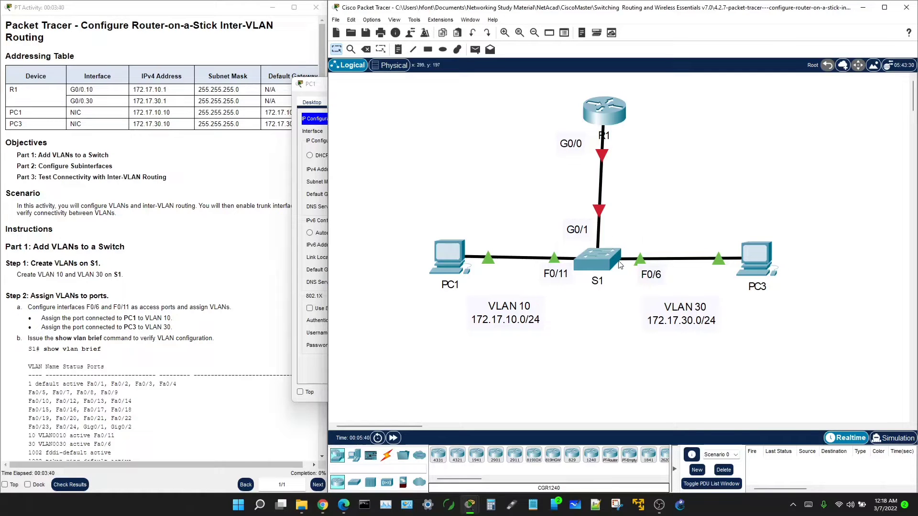
# Review PC3's IP configuration and compare it with the default gateway set on PC1
pyautogui.click(761, 268)
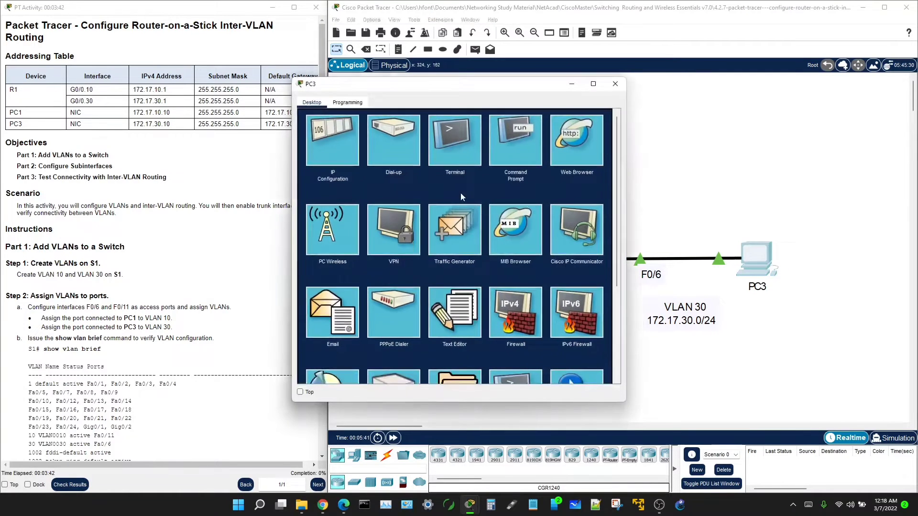
pyautogui.click(329, 136)
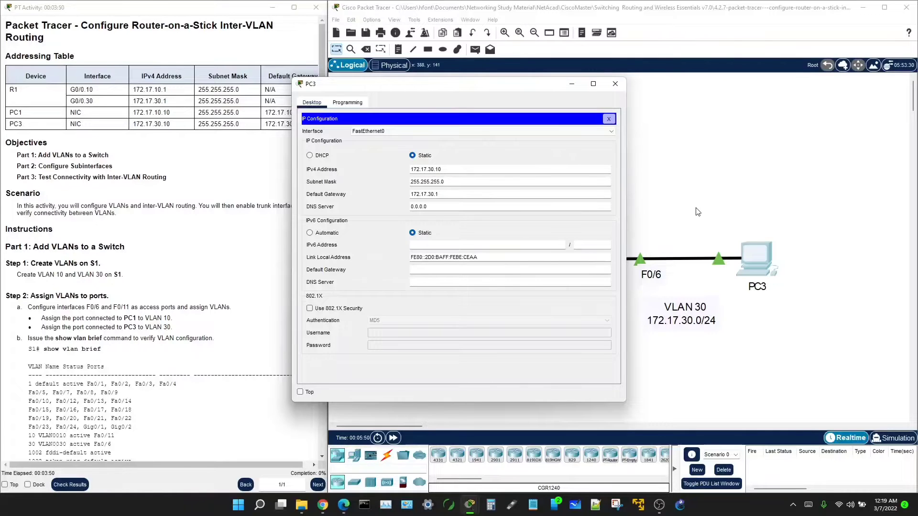
pyautogui.click(656, 213)
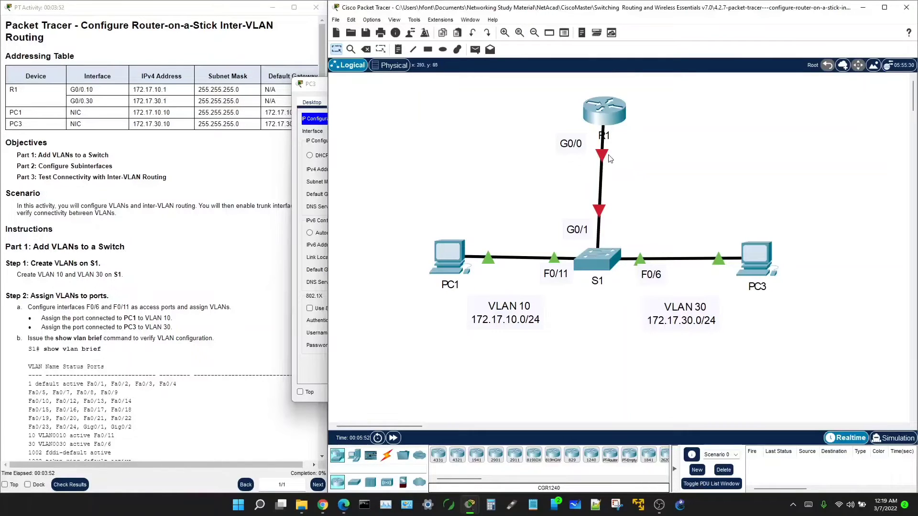
pyautogui.click(451, 265)
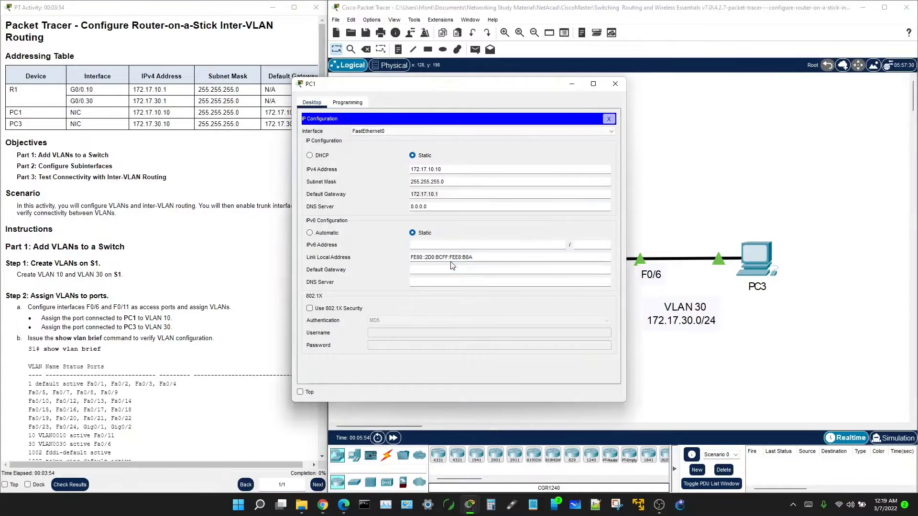
pyautogui.doubleClick(476, 194)
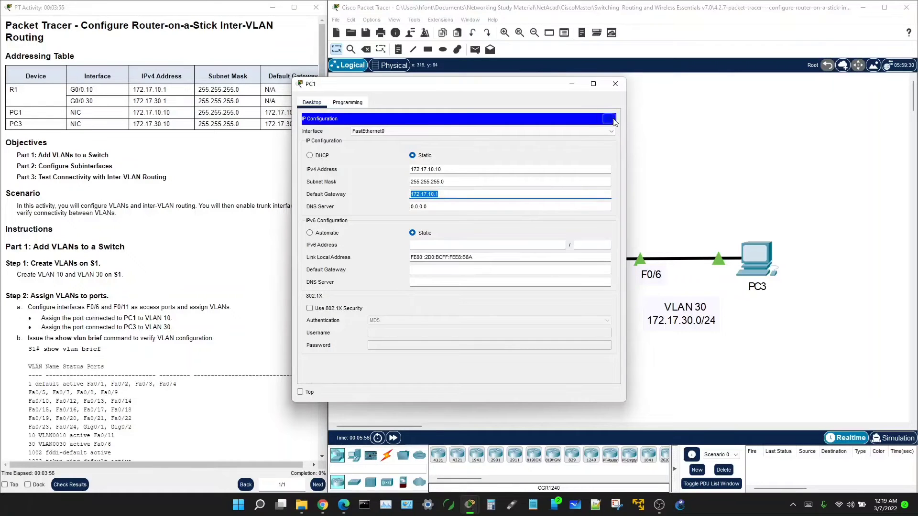
# Copy PC3's IPv4 address from its IP configuration
pyautogui.click(756, 254)
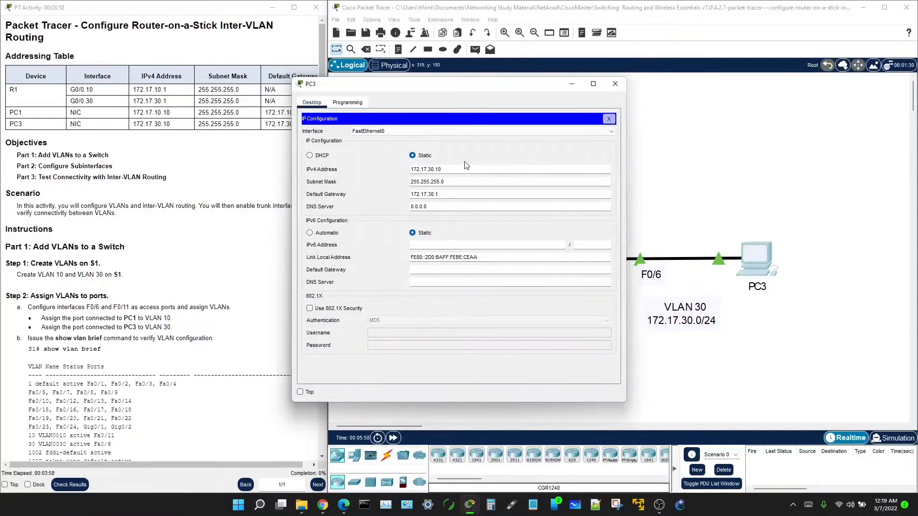
pyautogui.moveTo(448, 169); pyautogui.dragTo(412, 170)
pyautogui.rightClick(412, 171)
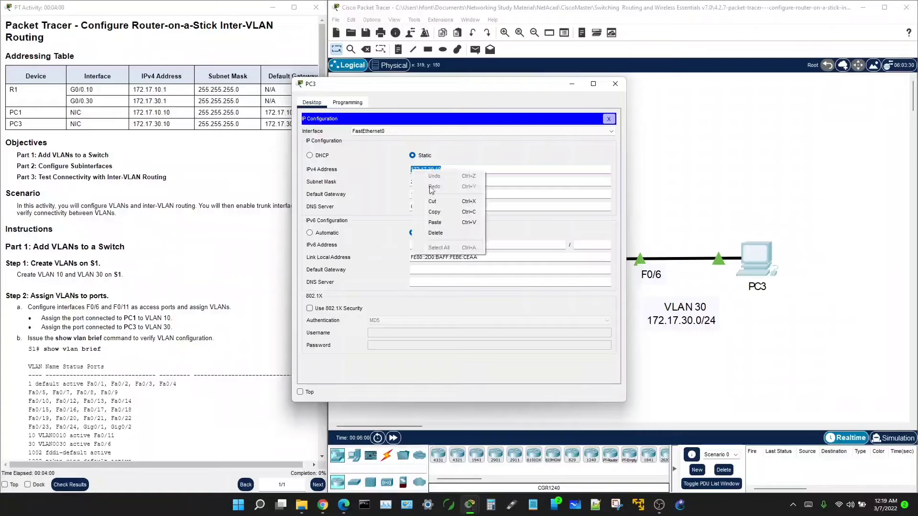
pyautogui.click(445, 212)
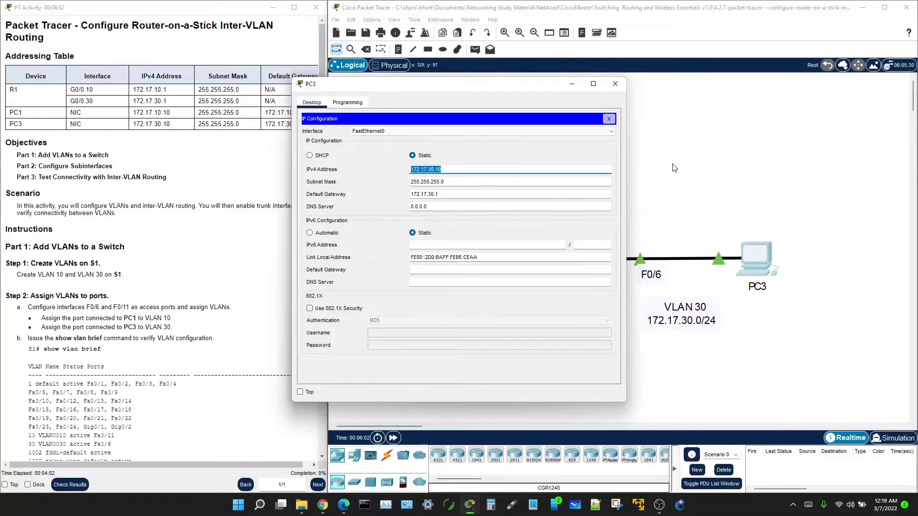
pyautogui.click(663, 179)
# Recheck the default gateway in PC1's IP configuration and return to PC1's desktop
pyautogui.click(450, 264)
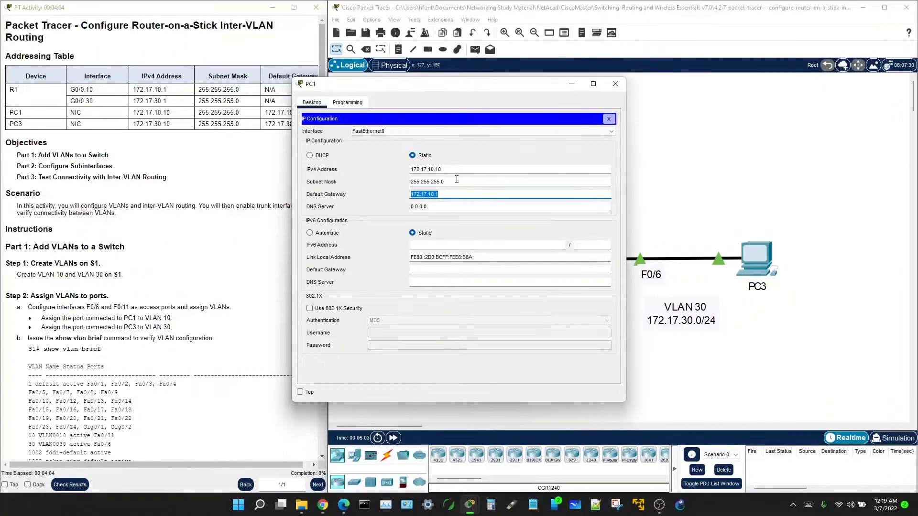
pyautogui.click(663, 231)
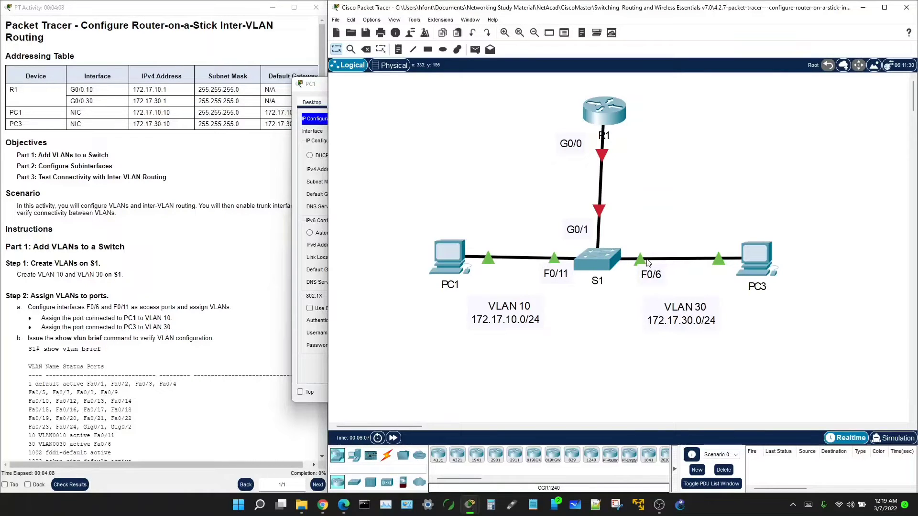
pyautogui.click(461, 262)
pyautogui.tripleClick(506, 194)
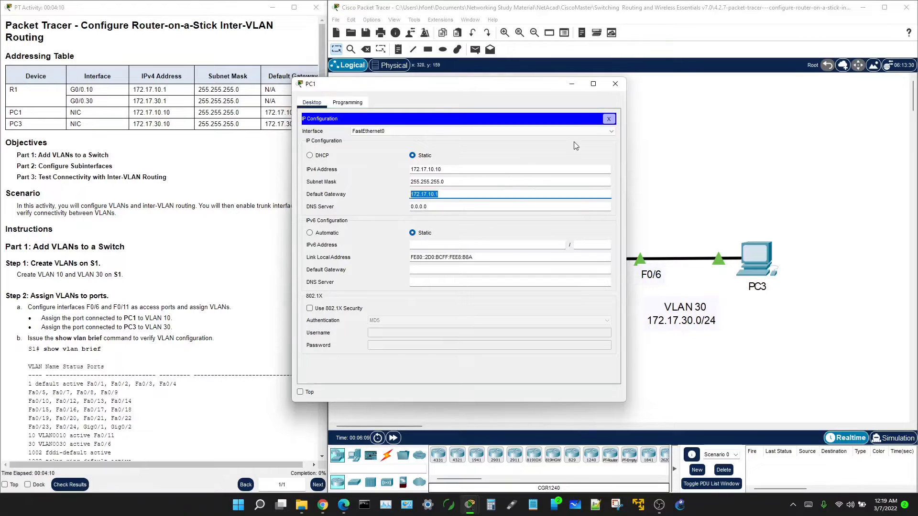
pyautogui.click(609, 118)
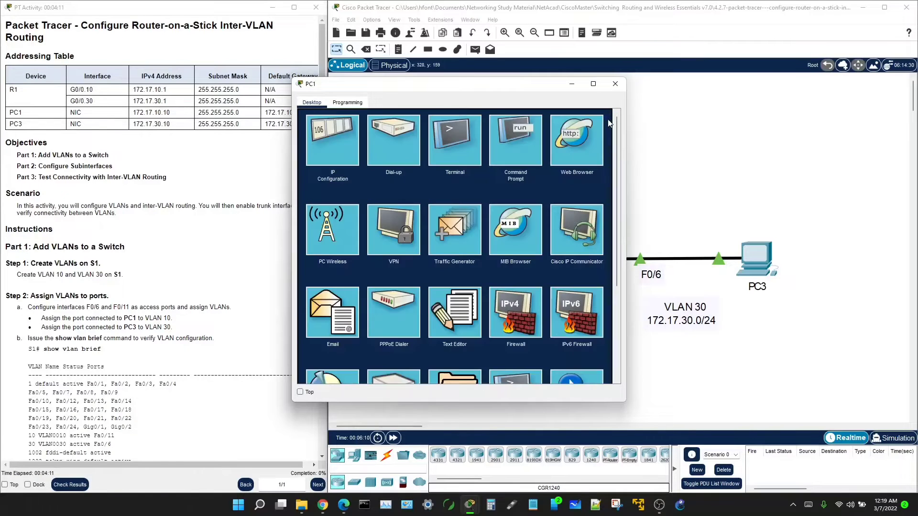
pyautogui.click(335, 141)
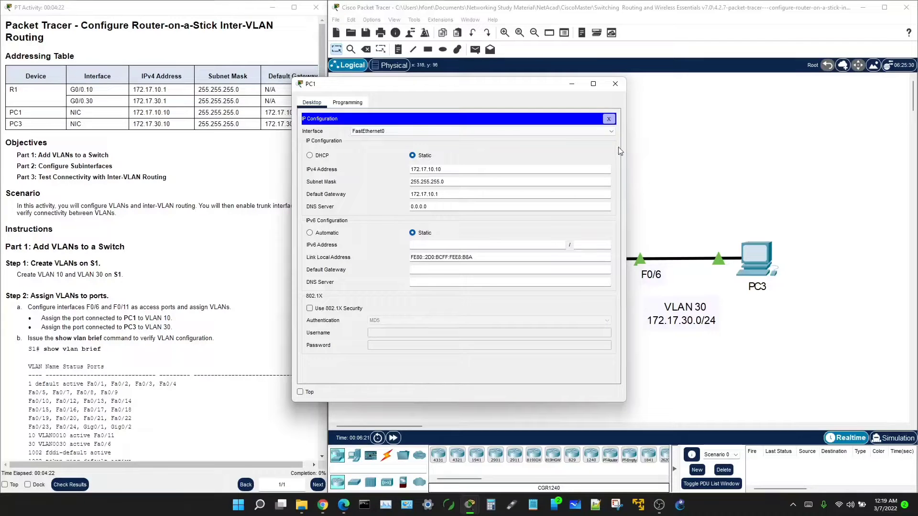
pyautogui.click(610, 120)
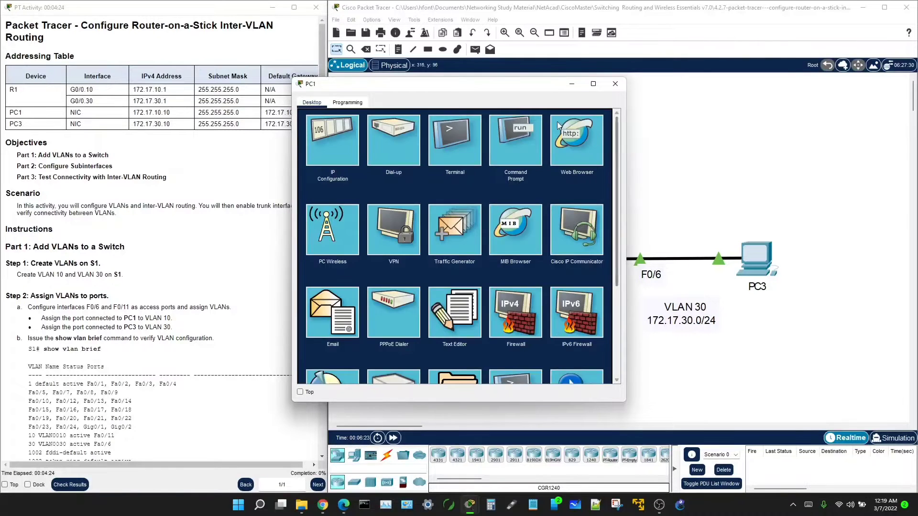
# Ping PC3 at 172.17.30.10 from PC1's command prompt and widen the PC1 window
pyautogui.click(519, 130)
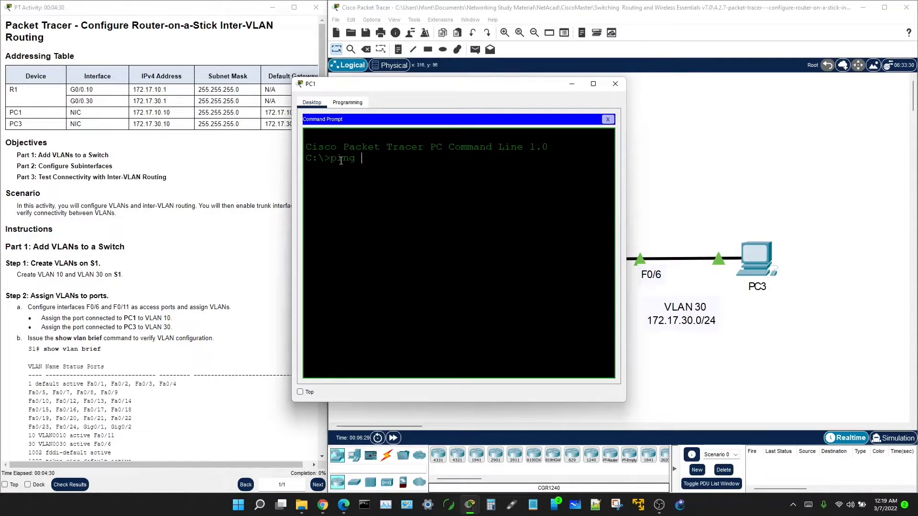
pyautogui.write('ping')
pyautogui.rightClick(363, 158)
pyautogui.press('Return')
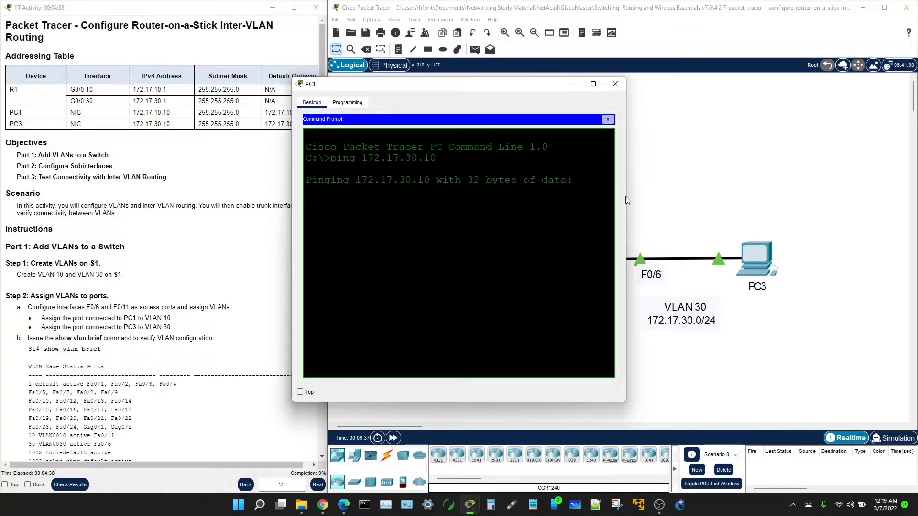
pyautogui.moveTo(625, 196); pyautogui.dragTo(822, 174)
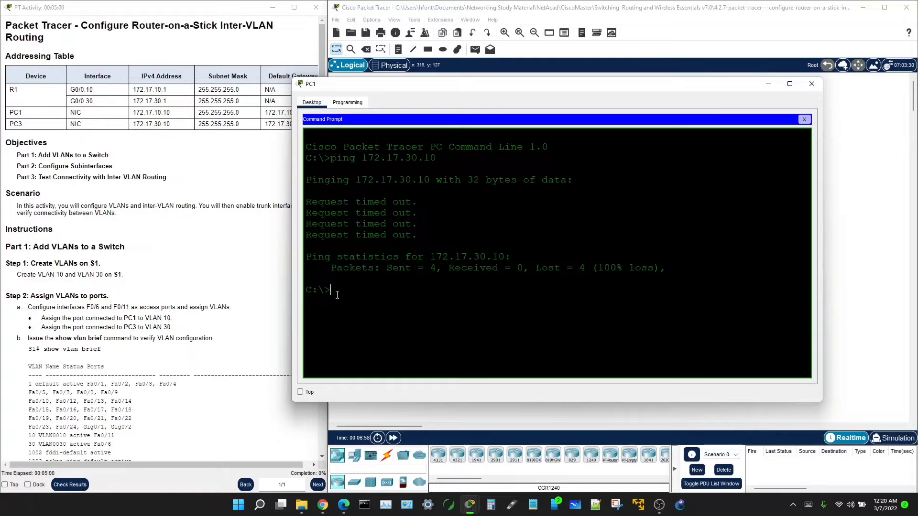
# Start a continuous ping from PC1 to PC3 with "ping -t 172.17.30.10"
pyautogui.press('Up')
pyautogui.press('Left')
pyautogui.press('Left')
pyautogui.press('Left')
pyautogui.press('Left')
pyautogui.press('Left')
pyautogui.press('Left')
pyautogui.write('-t')
pyautogui.press('Return')
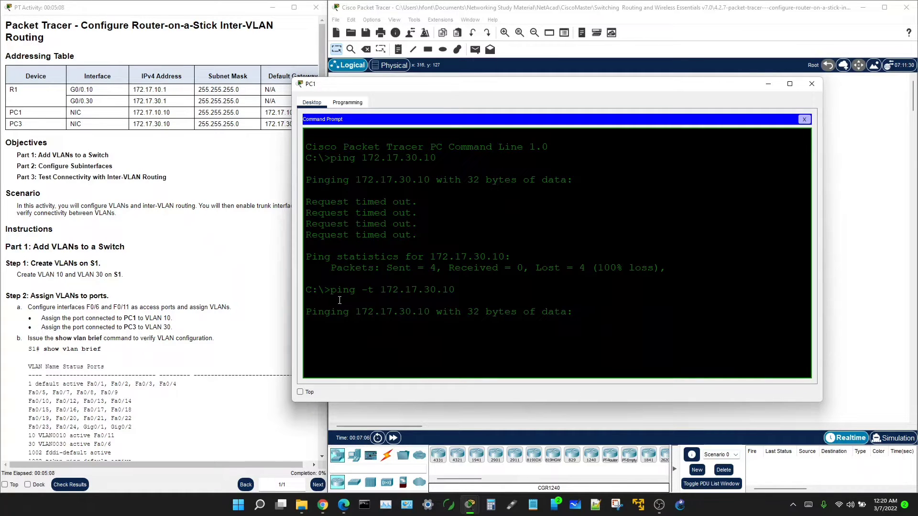
pyautogui.moveTo(362, 290); pyautogui.dragTo(376, 289)
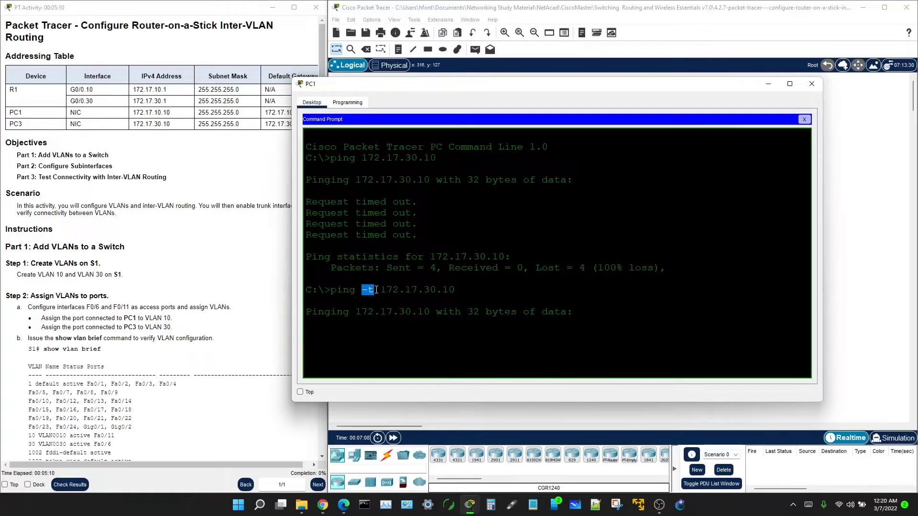
pyautogui.click(367, 290)
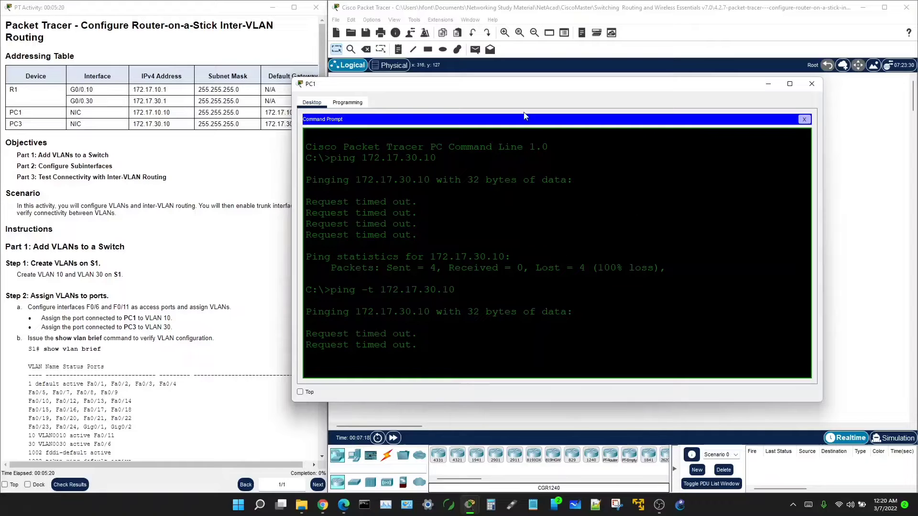
# Narrow the PC1 window and place it over the activity instructions, clear of the network topology
pyautogui.moveTo(515, 86); pyautogui.dragTo(359, 87)
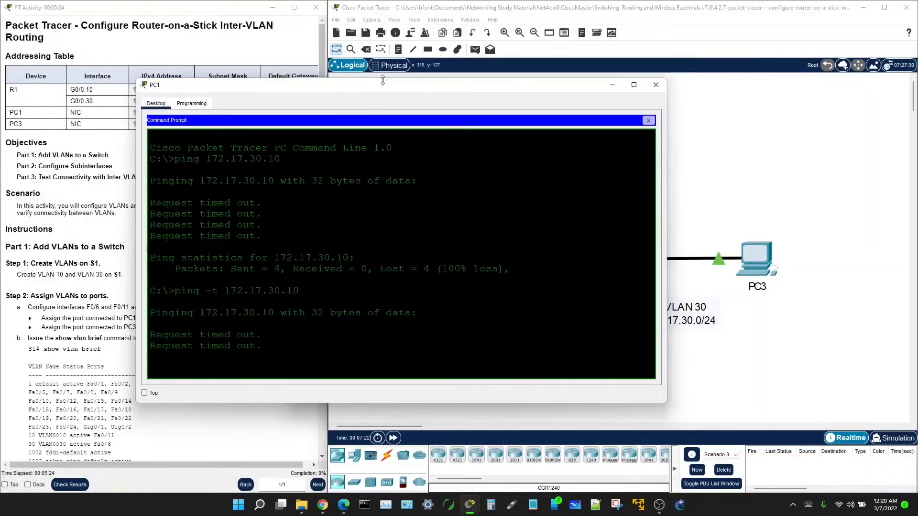
pyautogui.moveTo(391, 87); pyautogui.dragTo(391, 87)
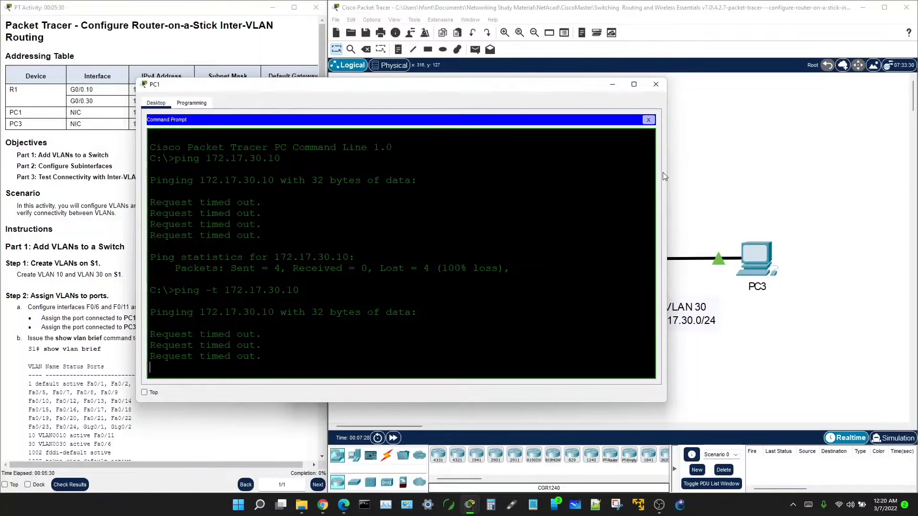
pyautogui.moveTo(662, 172); pyautogui.dragTo(393, 182)
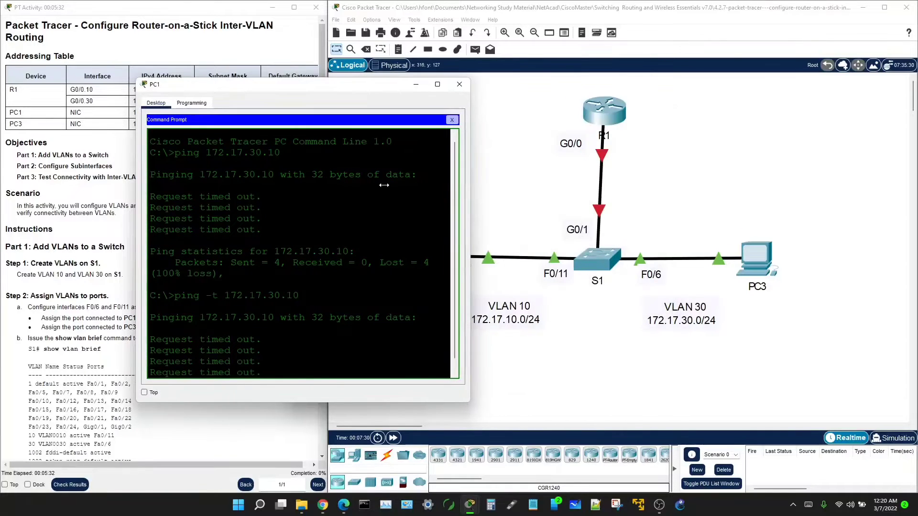
pyautogui.moveTo(317, 89); pyautogui.dragTo(181, 25)
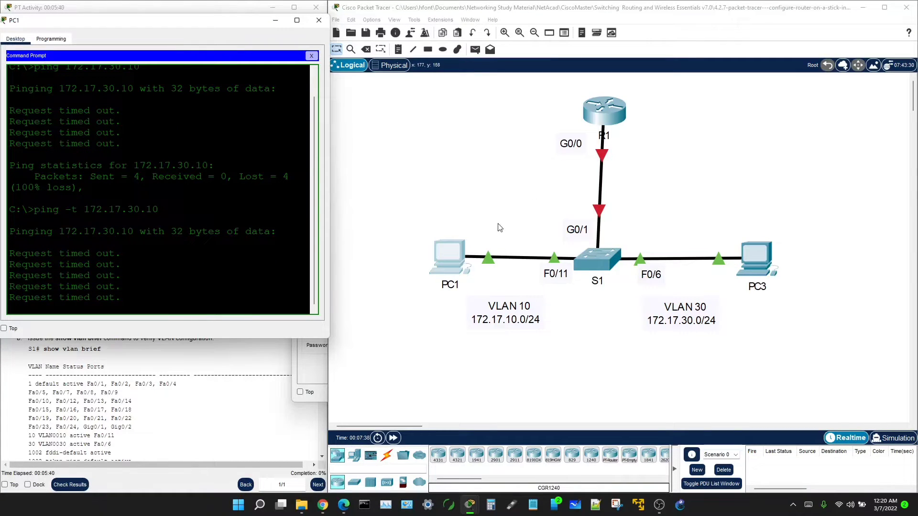
# Open the command line interface of switch S1 and widen its window
pyautogui.click(615, 272)
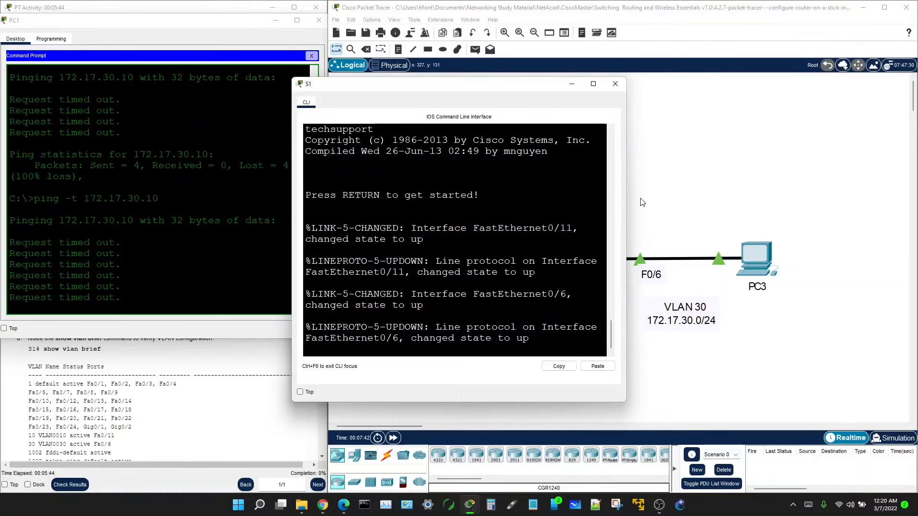
pyautogui.moveTo(625, 205); pyautogui.dragTo(862, 175)
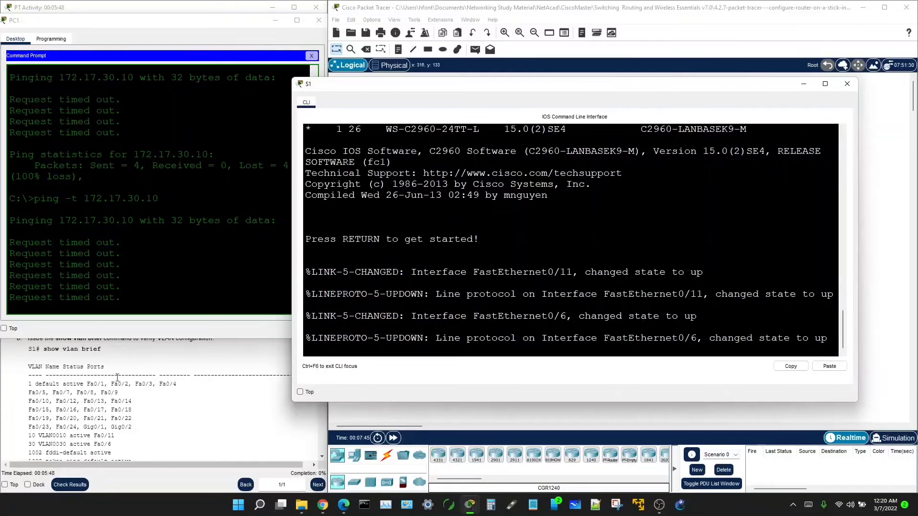
# Review the Part 1 activity instructions on creating the VLANs and assigning them to ports on S1
pyautogui.click(151, 378)
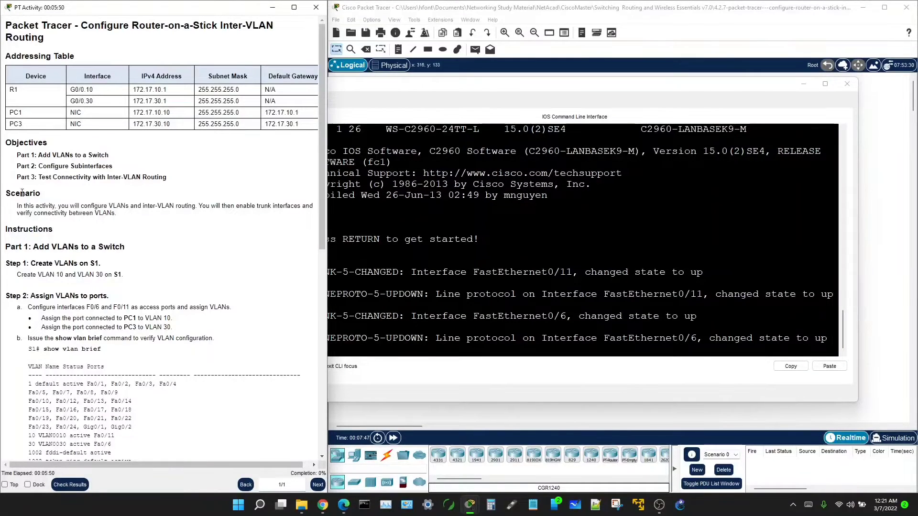
pyautogui.scroll(6, 501, 325)
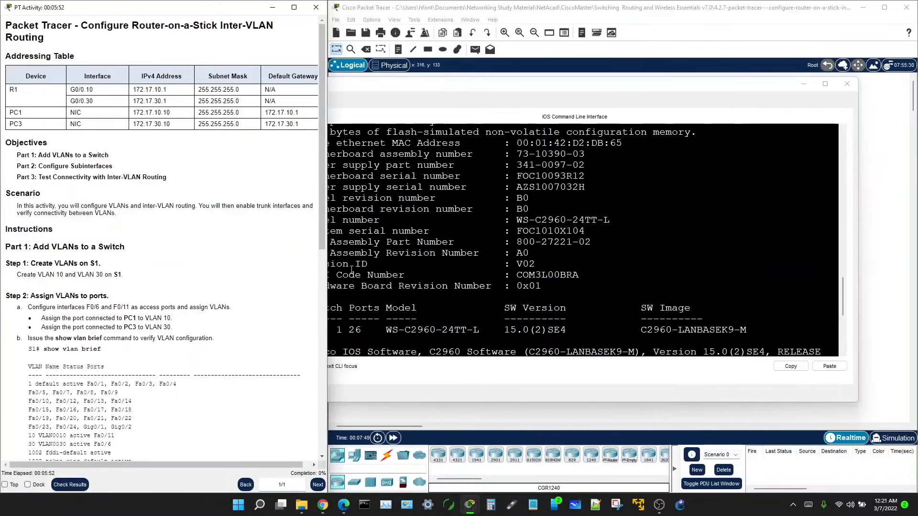
pyautogui.scroll(-1, 25, 192)
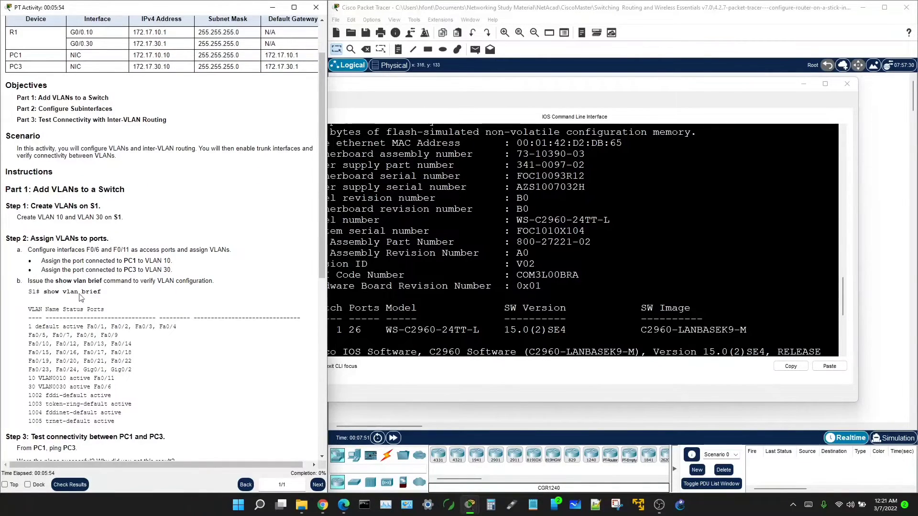
pyautogui.scroll(1, 82, 298)
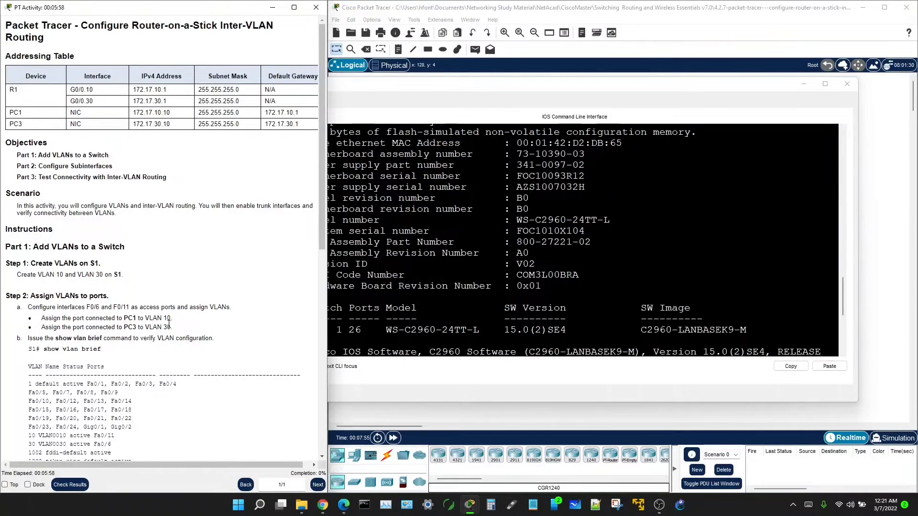
# Read the instructions for Steps 1 to 3: creating VLANs, assigning ports, verifying with "show vlan brief" and testing connectivity
pyautogui.moveTo(42, 318); pyautogui.dragTo(179, 326)
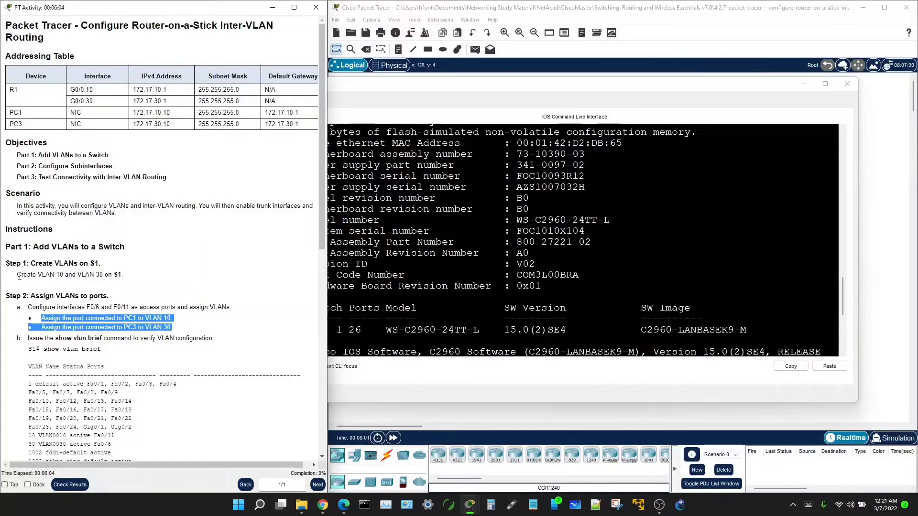
pyautogui.moveTo(17, 275); pyautogui.dragTo(138, 275)
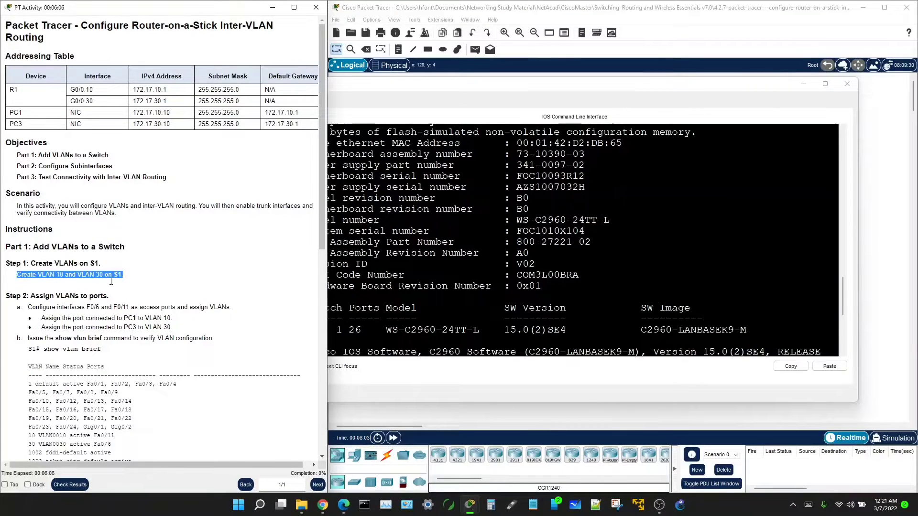
pyautogui.moveTo(6, 296); pyautogui.dragTo(149, 348)
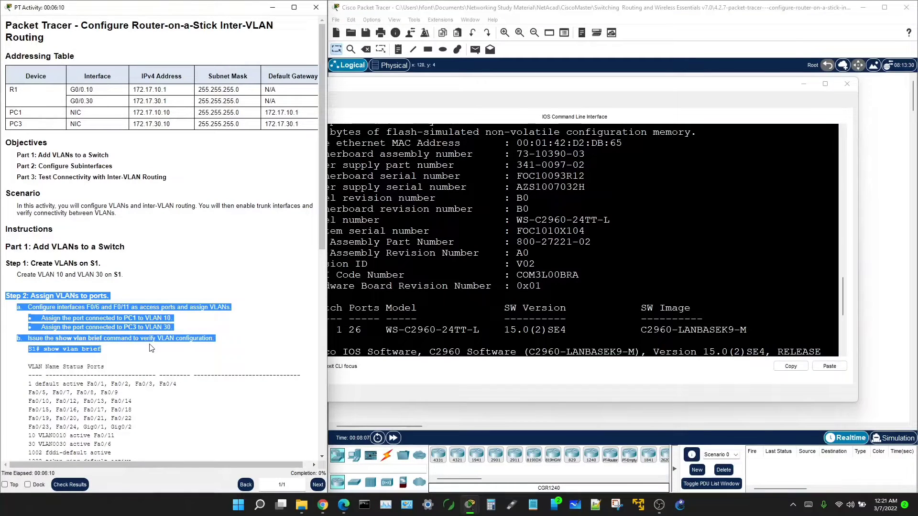
pyautogui.scroll(-2, 140, 335)
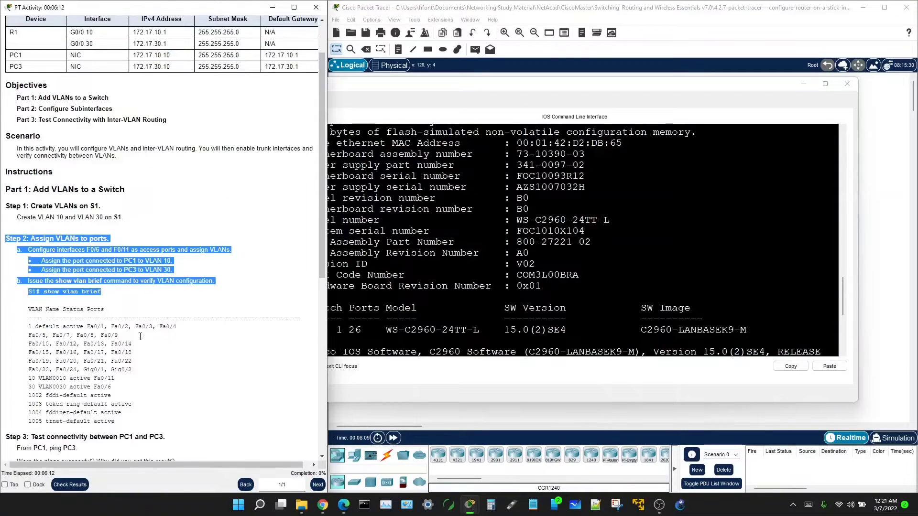
pyautogui.moveTo(6, 436); pyautogui.dragTo(32, 437)
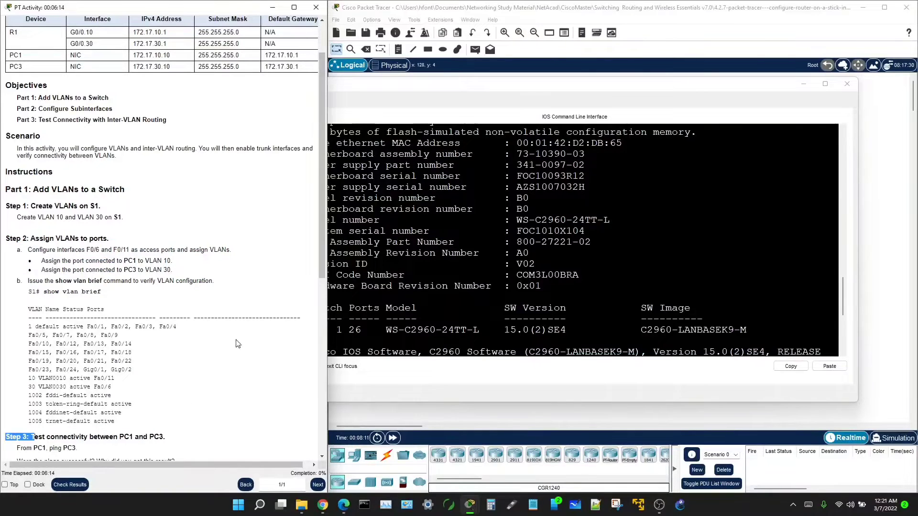
# Bring the PC1 ping window back into view and place the S1 window beside it without overlap
pyautogui.click(360, 96)
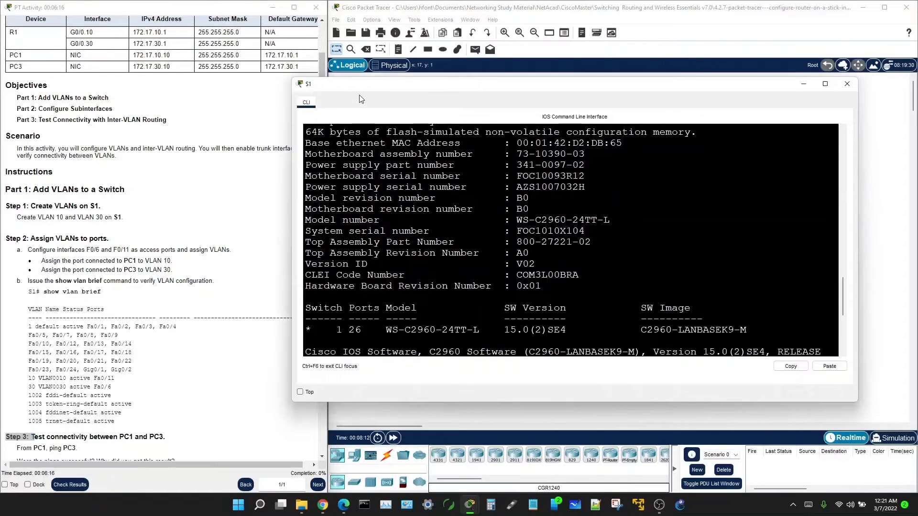
pyautogui.click(423, 418)
pyautogui.click(448, 256)
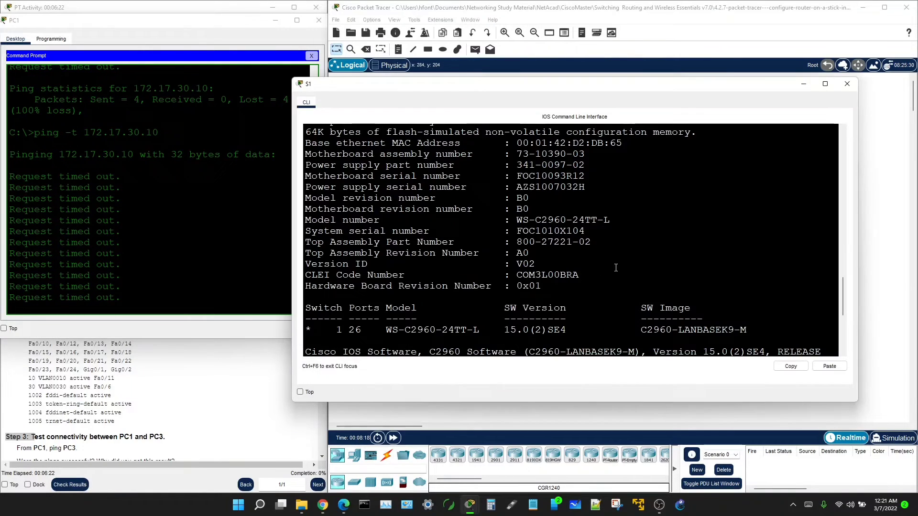
pyautogui.click(597, 260)
pyautogui.moveTo(581, 85); pyautogui.dragTo(622, 13)
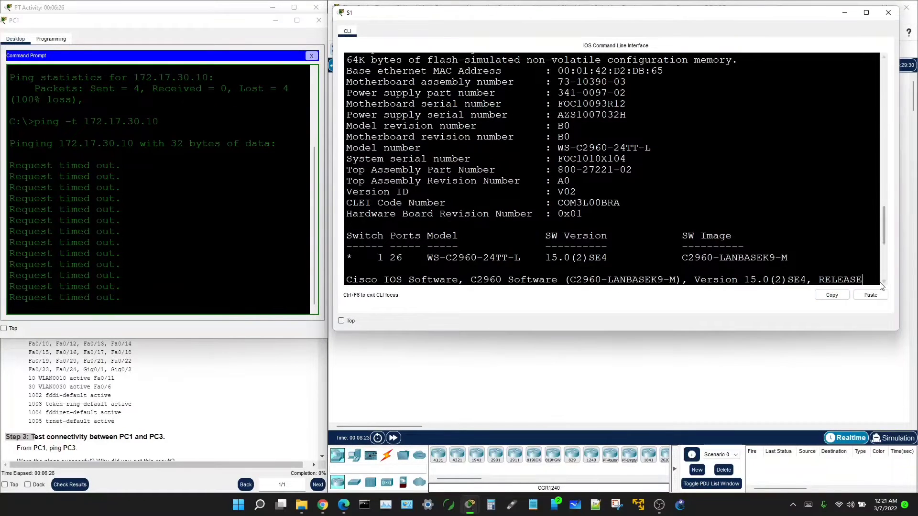
# Start the S1 console session and enter privileged EXEC mode with "en"
pyautogui.press('Return')
pyautogui.press('Return')
pyautogui.press('Return')
pyautogui.press('Return')
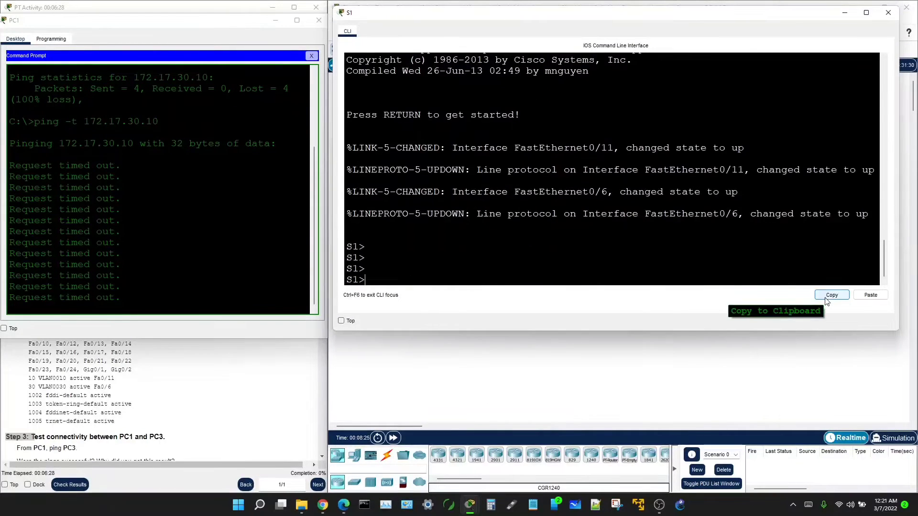
pyautogui.write('en')
pyautogui.press('Return')
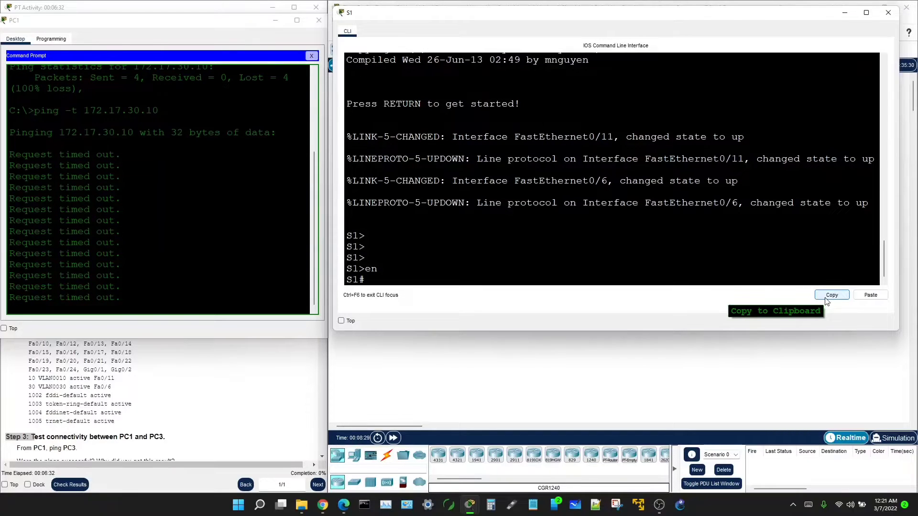
# List the VLANs on S1 with "show vlan" and examine which ports belong to default VLAN 1
pyautogui.write('show vlan')
pyautogui.press('Return')
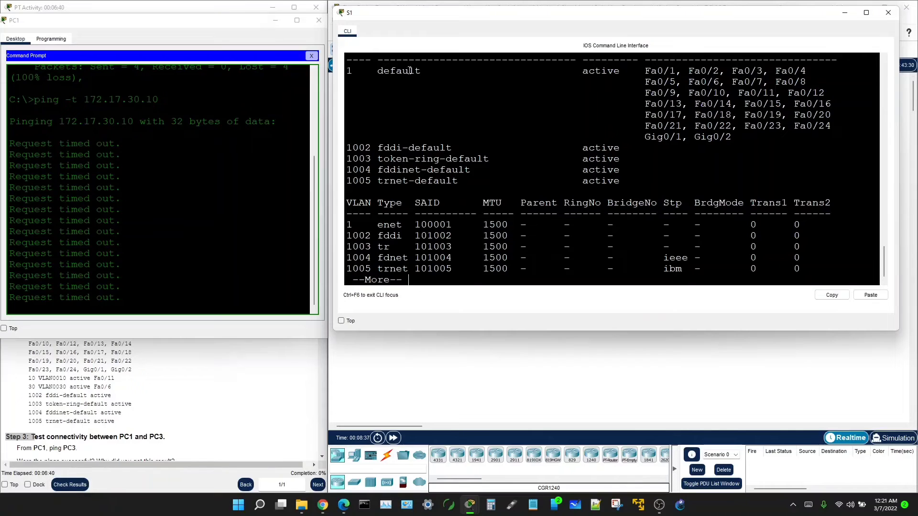
pyautogui.moveTo(349, 72); pyautogui.dragTo(359, 73)
pyautogui.scroll(2, 363, 76)
pyautogui.moveTo(348, 106); pyautogui.dragTo(422, 127)
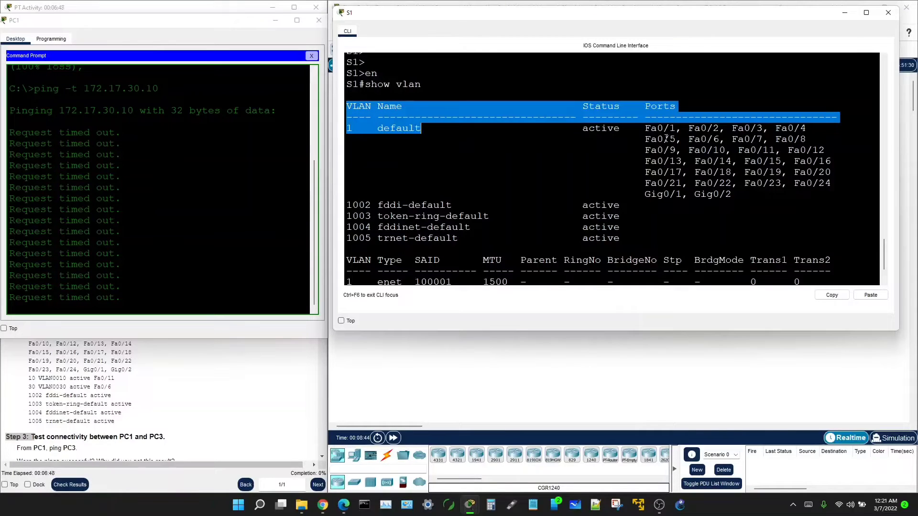
pyautogui.moveTo(649, 129); pyautogui.dragTo(734, 193)
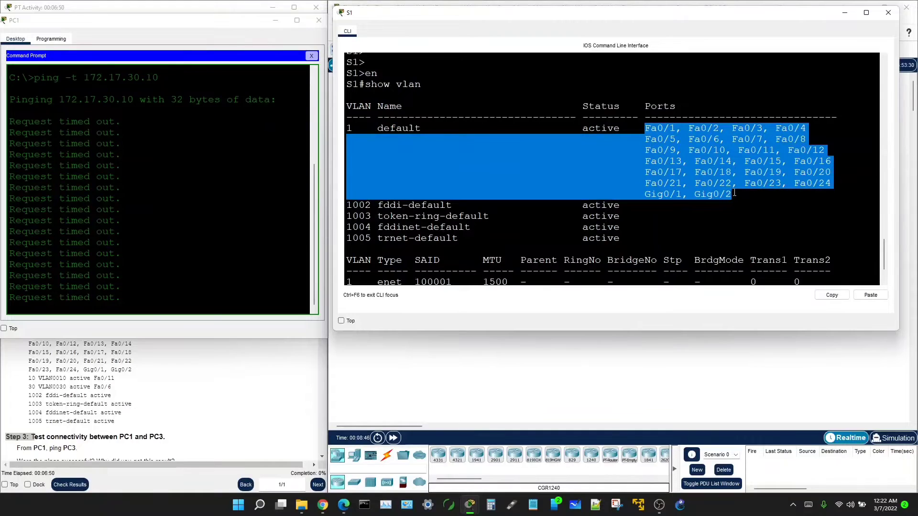
pyautogui.moveTo(433, 125); pyautogui.dragTo(349, 126)
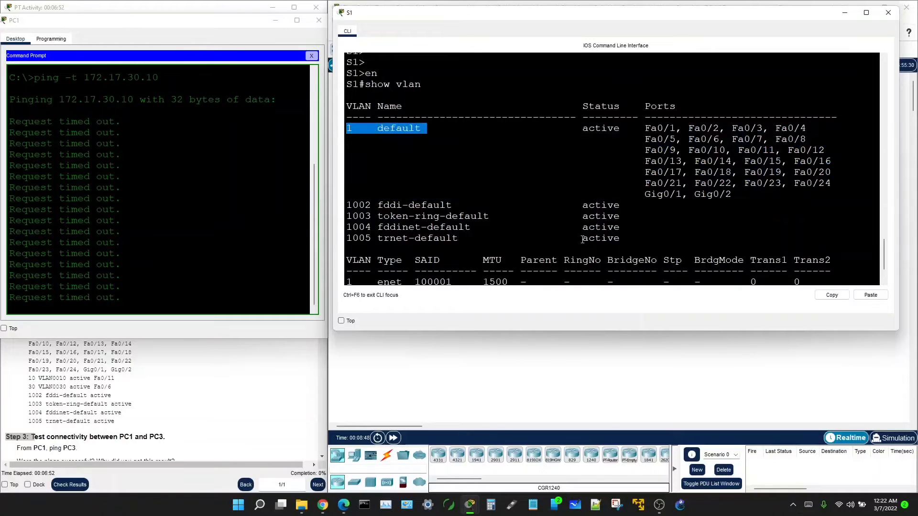
pyautogui.scroll(-2, 686, 253)
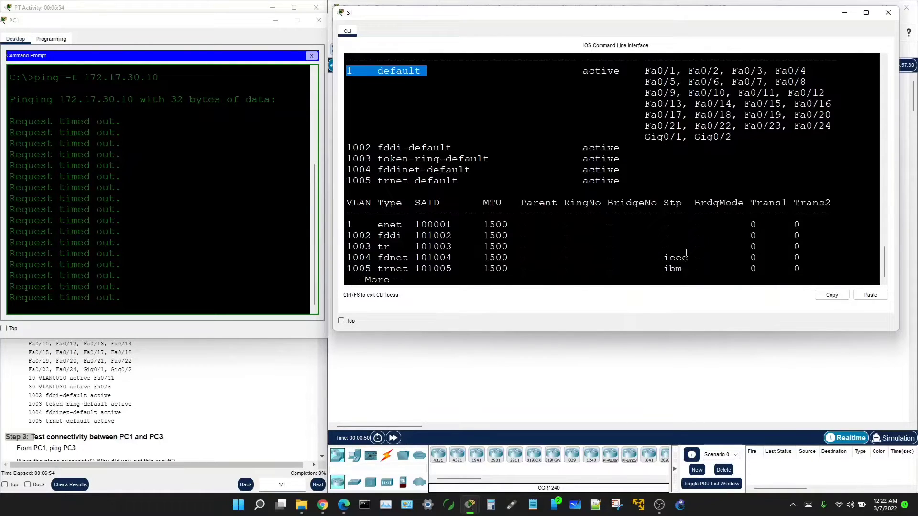
# Page further through the VLAN listing, then quit it to return to the S1 prompt
pyautogui.click(375, 277)
pyautogui.press('Return')
pyautogui.press('Return')
pyautogui.press('Return')
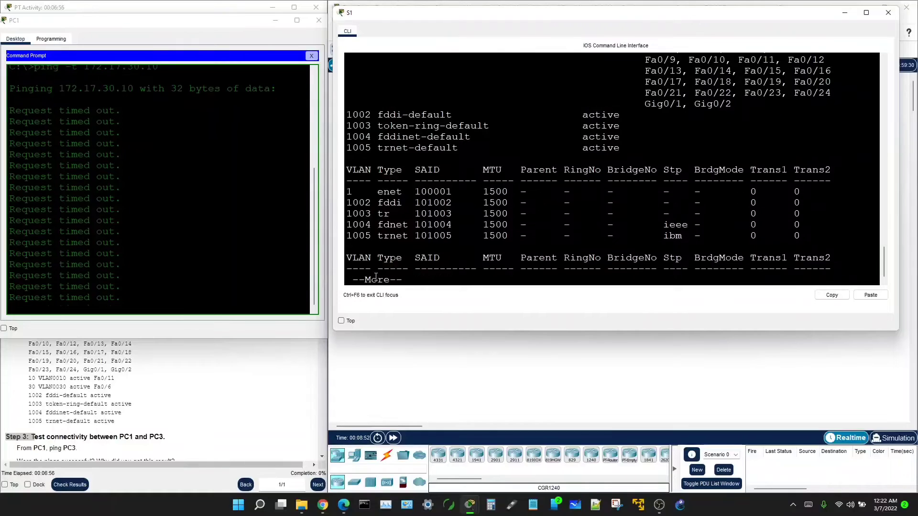
pyautogui.press('q')
pyautogui.press('Return')
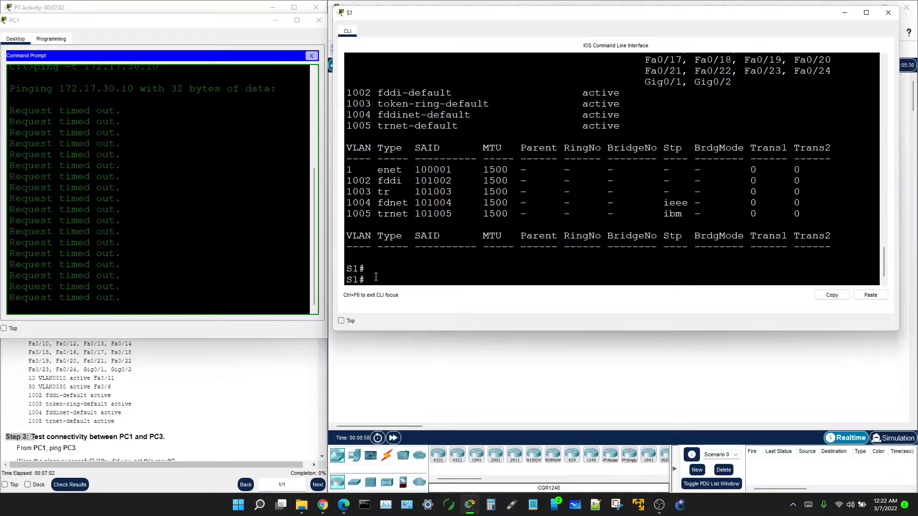
# Enter global configuration mode on S1 and create VLANs 10 and 30
pyautogui.write('conf t')
pyautogui.press('Return')
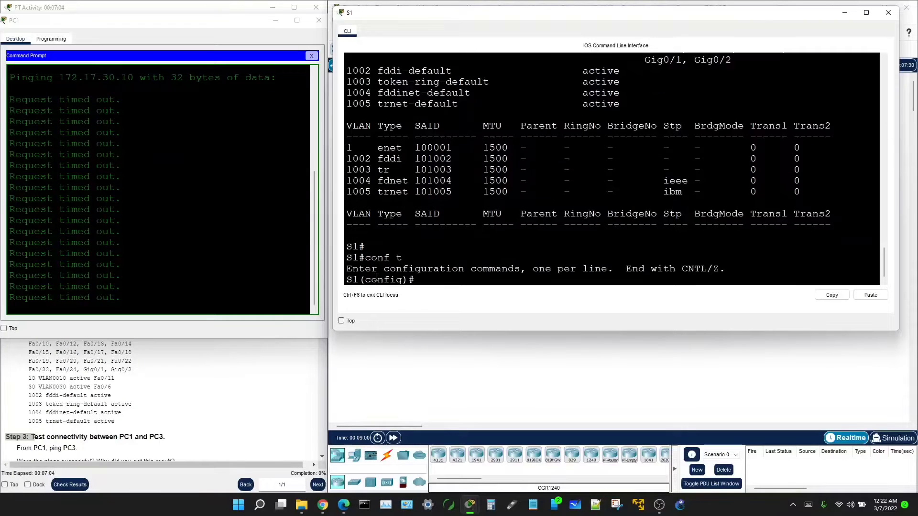
pyautogui.write('vlan 10')
pyautogui.press('Return')
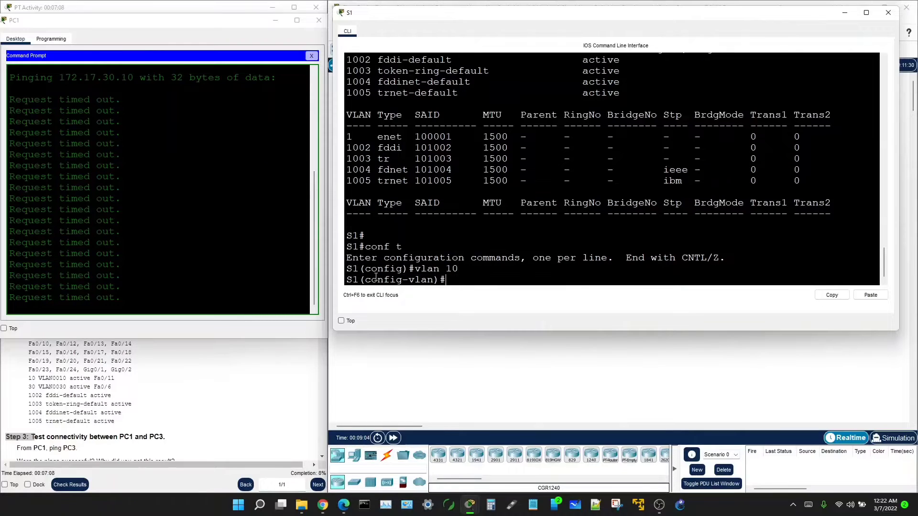
pyautogui.press('Up')
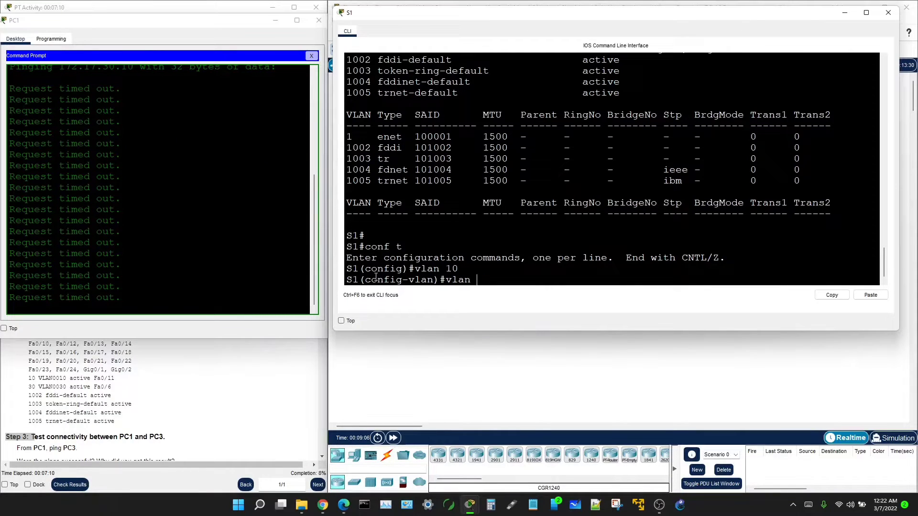
pyautogui.write('30')
pyautogui.press('Return')
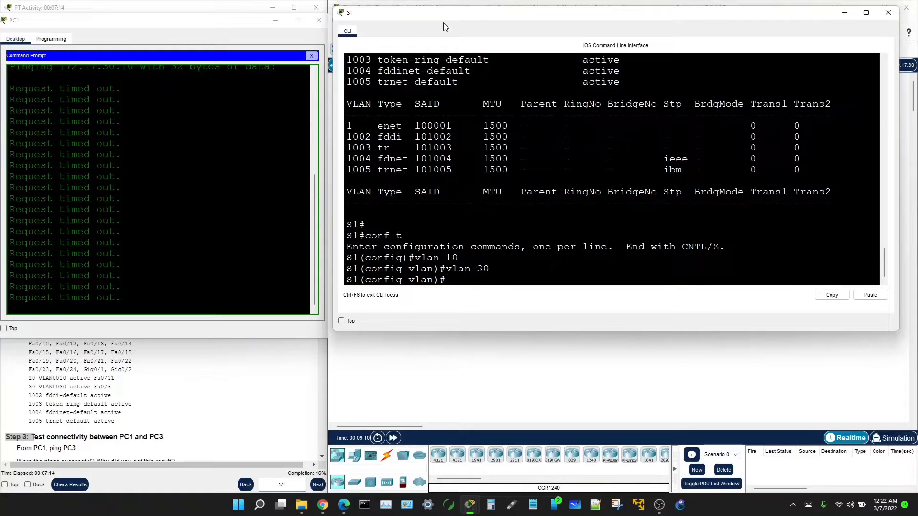
# Check PC1's switch port in the topology and configure interface f0/11 with "switchport mode access"
pyautogui.moveTo(485, 14); pyautogui.dragTo(458, 295)
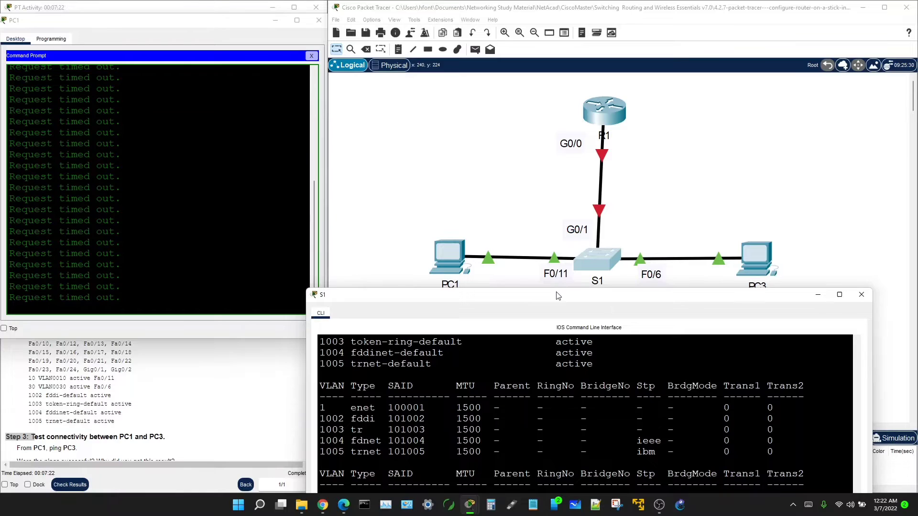
pyautogui.moveTo(556, 297); pyautogui.dragTo(588, 90)
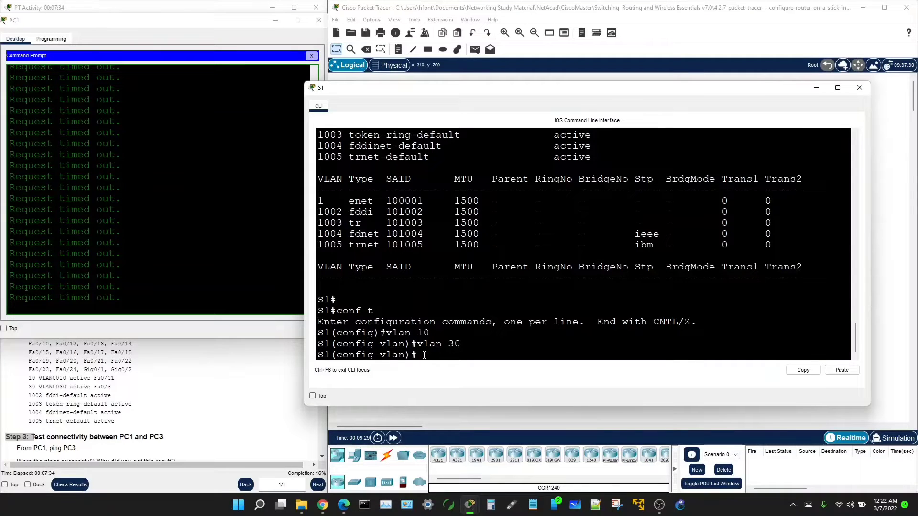
pyautogui.write('interface f0/11')
pyautogui.press('Return')
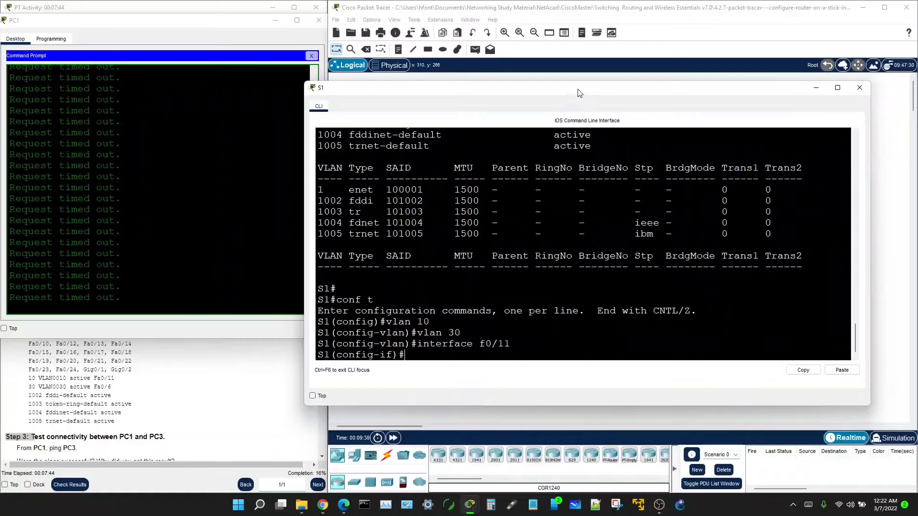
pyautogui.moveTo(580, 90); pyautogui.dragTo(604, 107)
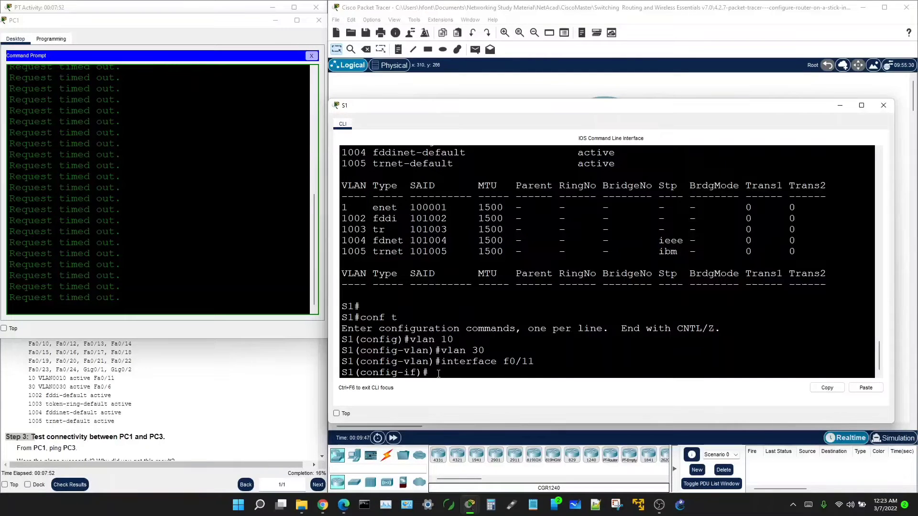
pyautogui.write('switchport')
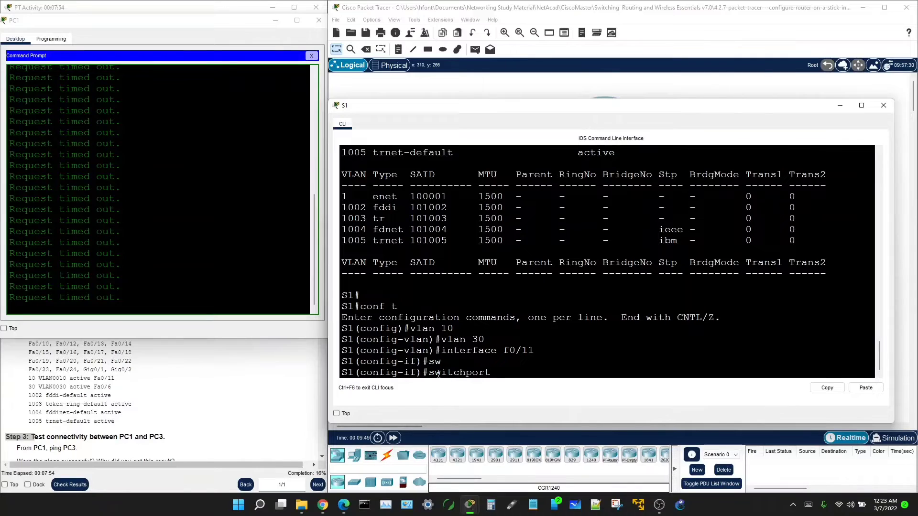
pyautogui.write('mo')
pyautogui.press('Tab')
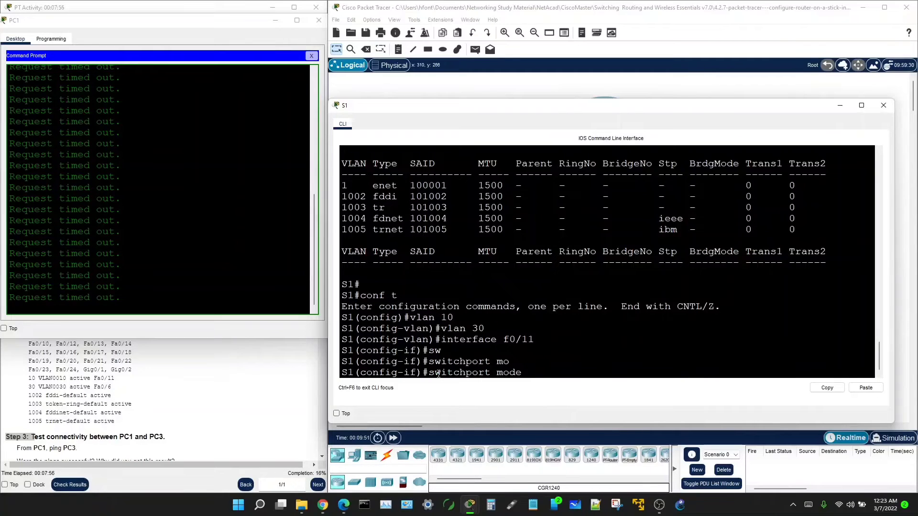
pyautogui.write('acc')
pyautogui.press('Tab')
pyautogui.press('Return')
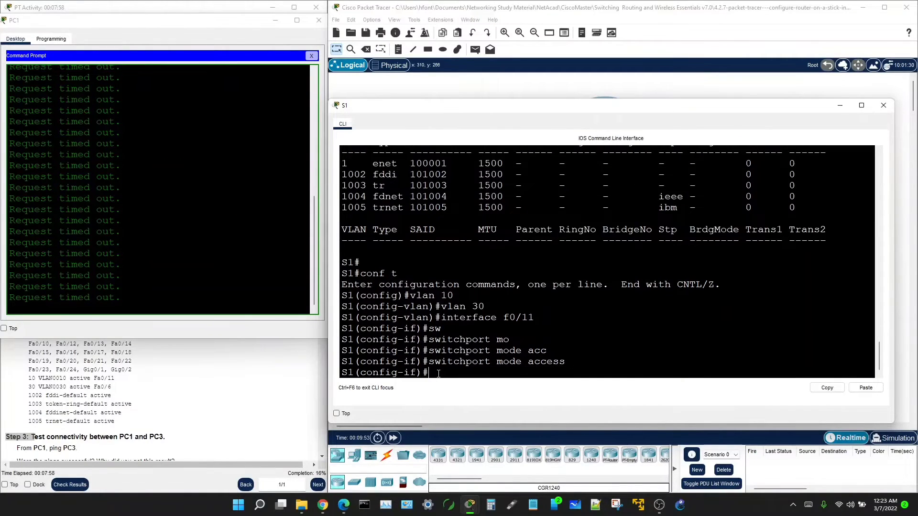
# Assign interface f0/11 to VLAN 10 with "switchport access vlan 10"
pyautogui.write('sw')
pyautogui.press('Tab')
pyautogui.write('acc')
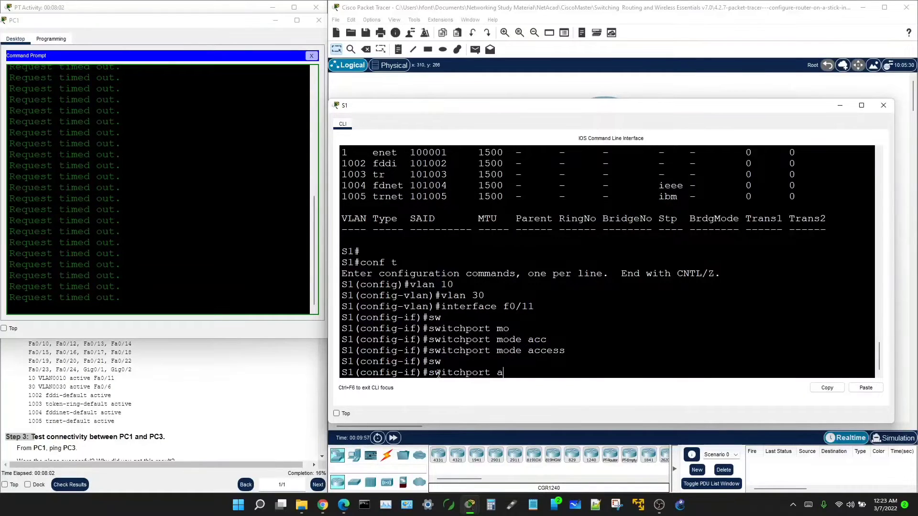
pyautogui.press('Tab')
pyautogui.write('v')
pyautogui.press('Tab')
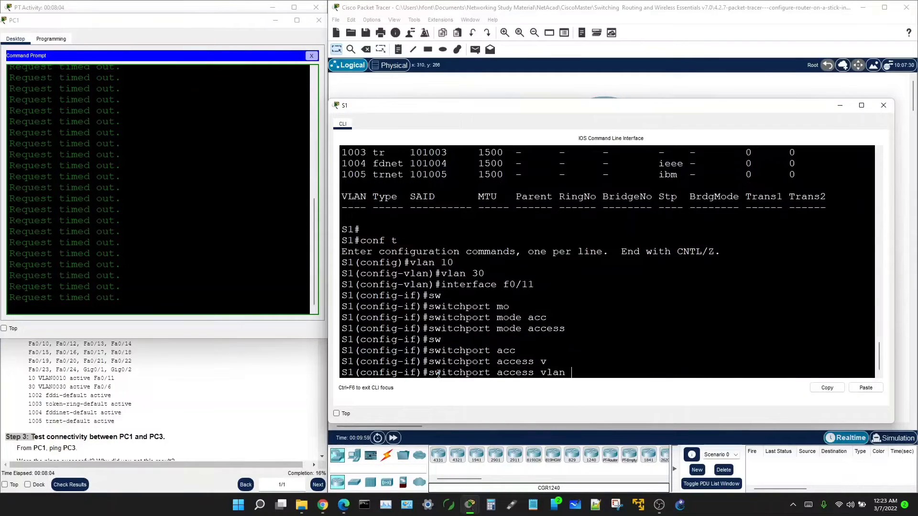
pyautogui.write('10')
pyautogui.press('Return')
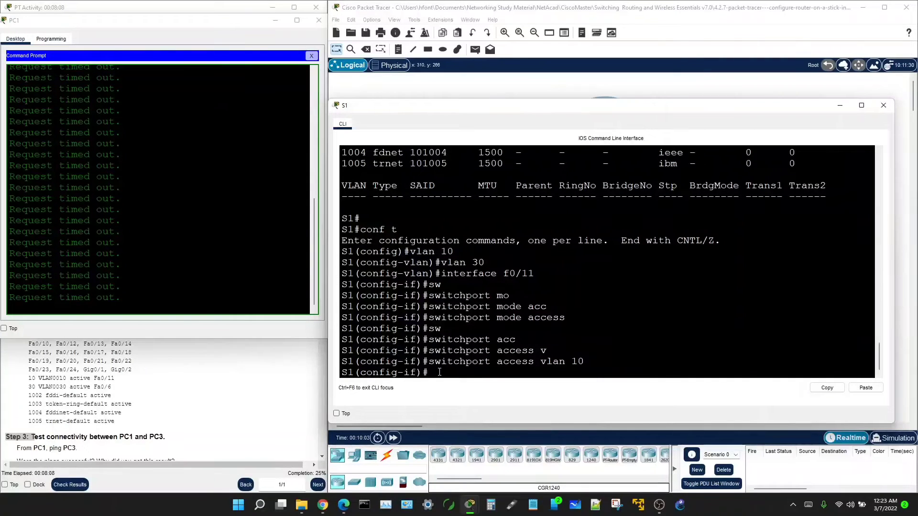
# Configure interface f0/6 on S1 as an access port with "switchport mode access"
pyautogui.press('Up')
pyautogui.press('Up')
pyautogui.press('Up')
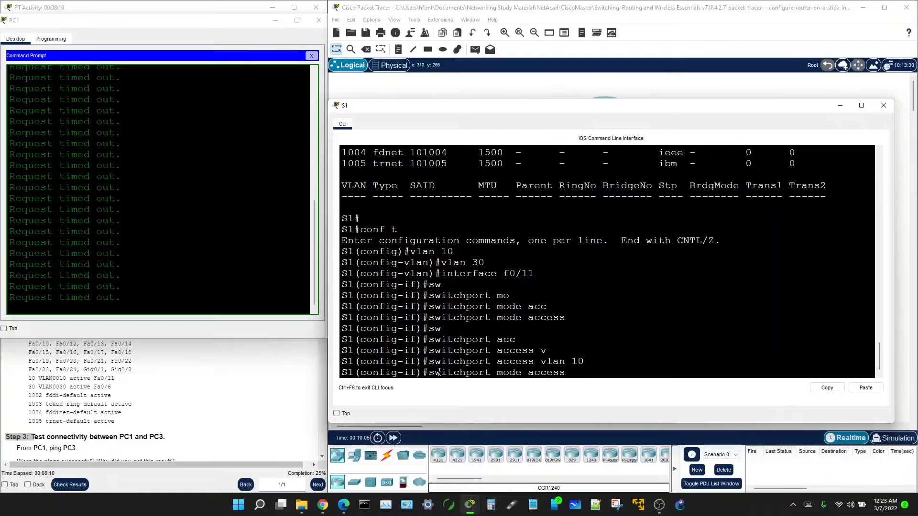
pyautogui.press('BackSpace')
pyautogui.press('BackSpace')
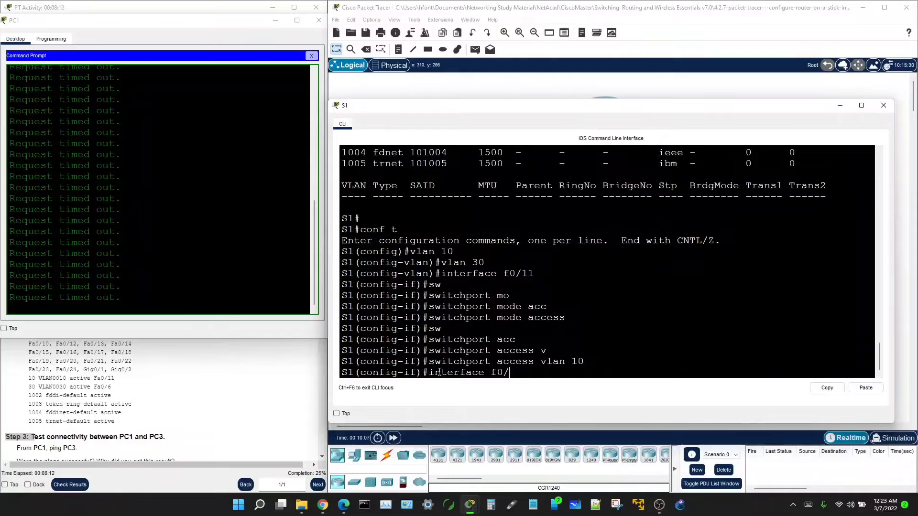
pyautogui.write('6')
pyautogui.press('Return')
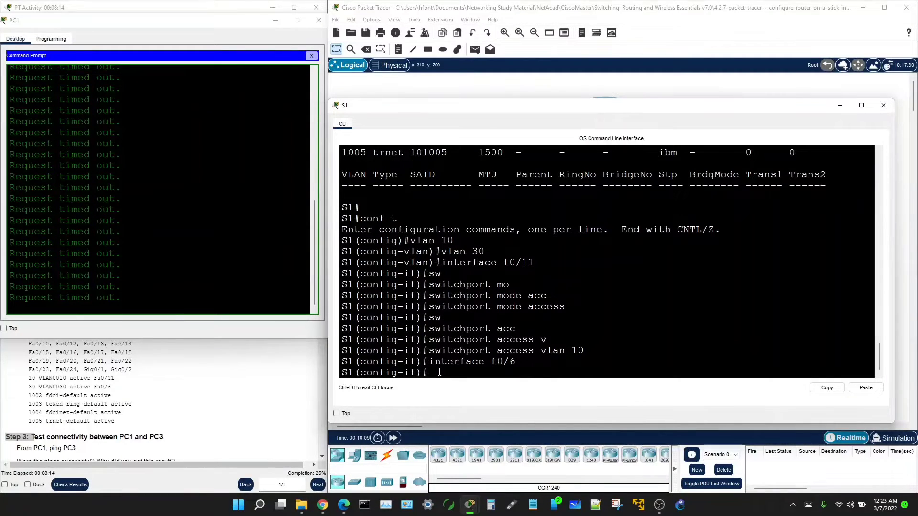
pyautogui.write('sw')
pyautogui.press('Tab')
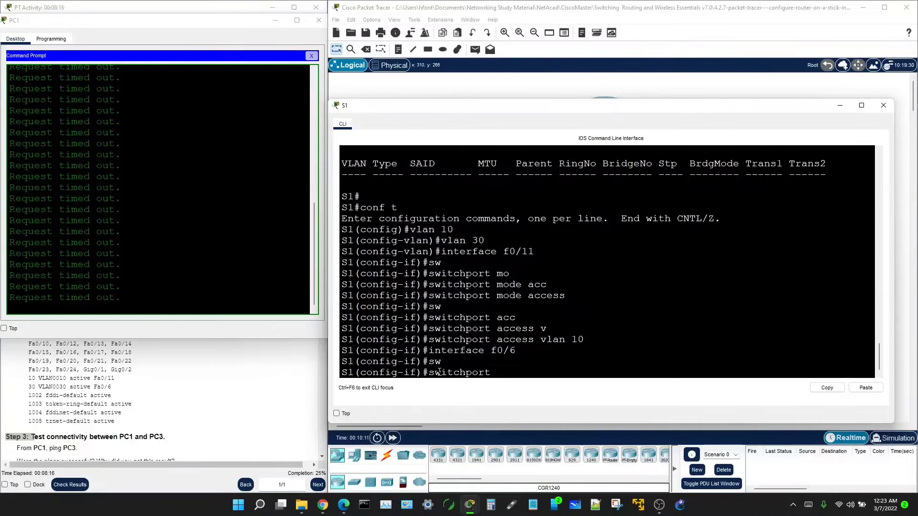
pyautogui.write('mo')
pyautogui.press('Tab')
pyautogui.write('a')
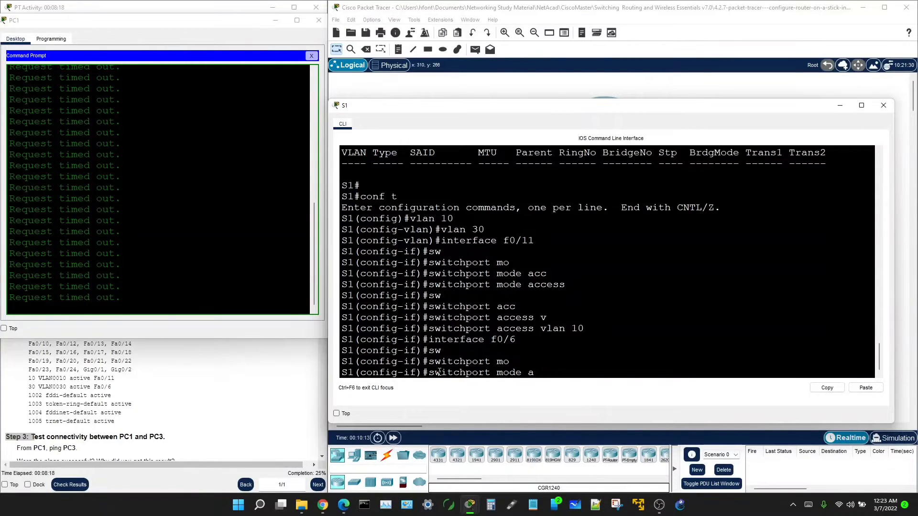
pyautogui.write('cc')
pyautogui.press('Tab')
pyautogui.press('Return')
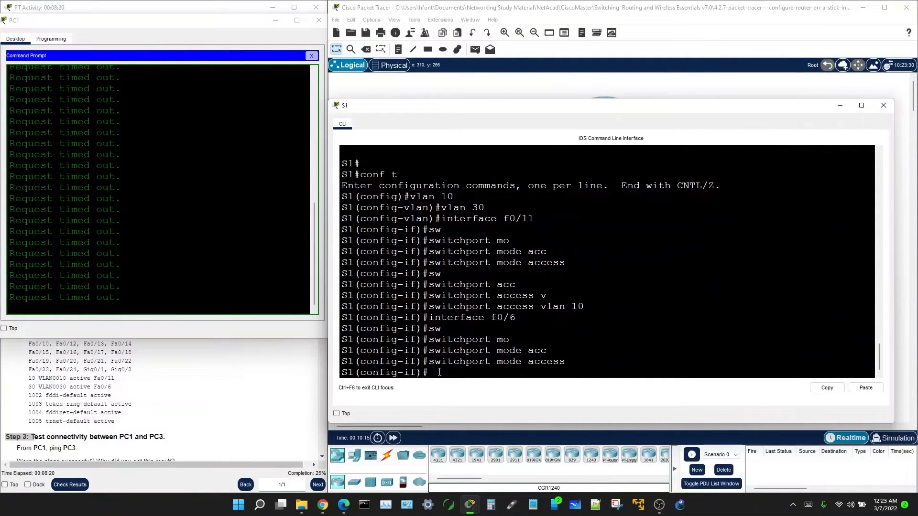
# Assign interface f0/6 to VLAN 30 with "switchport access vlan 30"
pyautogui.write('sw')
pyautogui.press('Tab')
pyautogui.write('acc')
pyautogui.press('Tab')
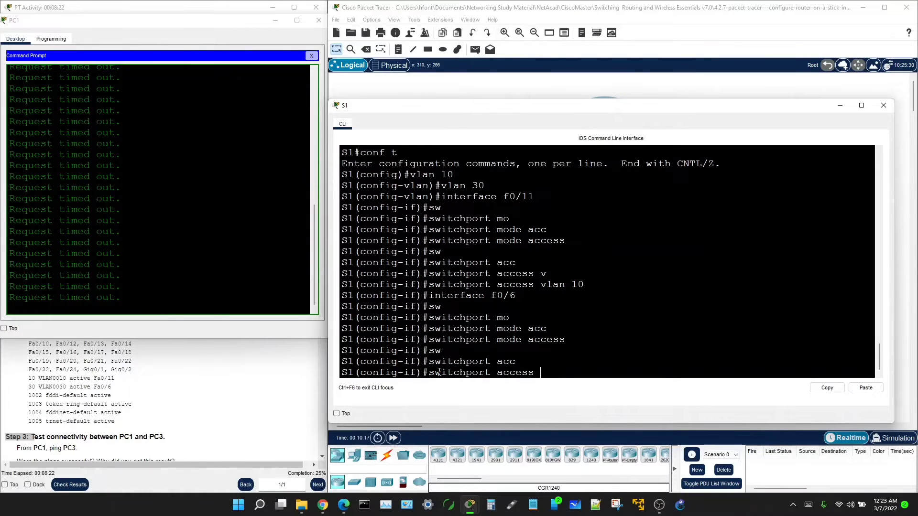
pyautogui.write('v')
pyautogui.press('Tab')
pyautogui.write('30')
pyautogui.press('Return')
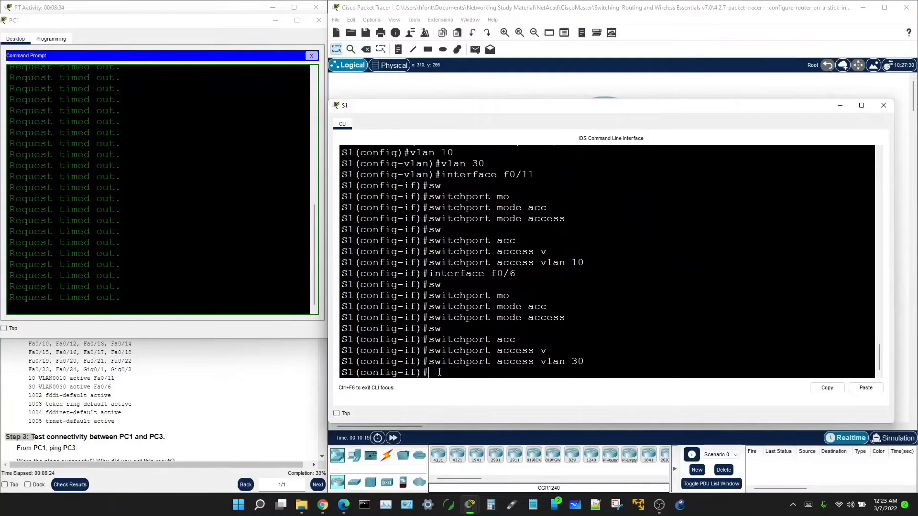
pyautogui.moveTo(576, 106); pyautogui.dragTo(614, 104)
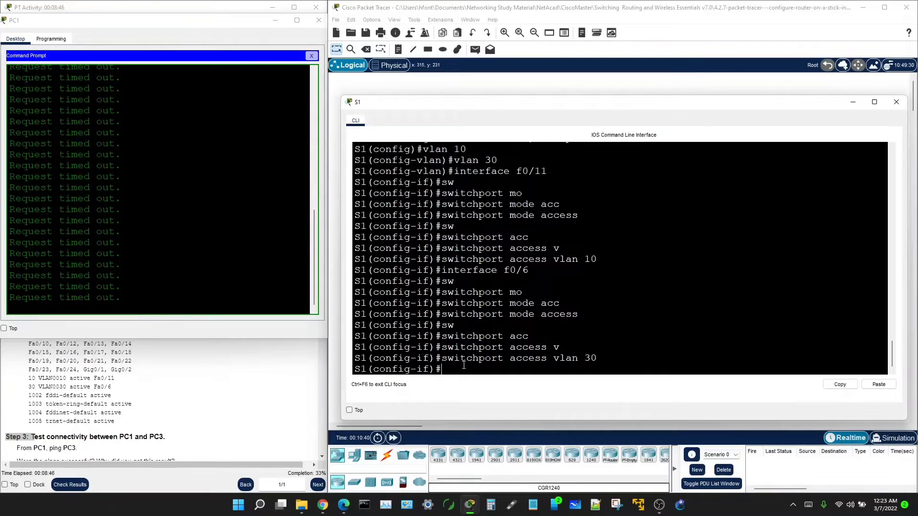
pyautogui.write('no n')
pyautogui.press('Tab')
pyautogui.write('e')
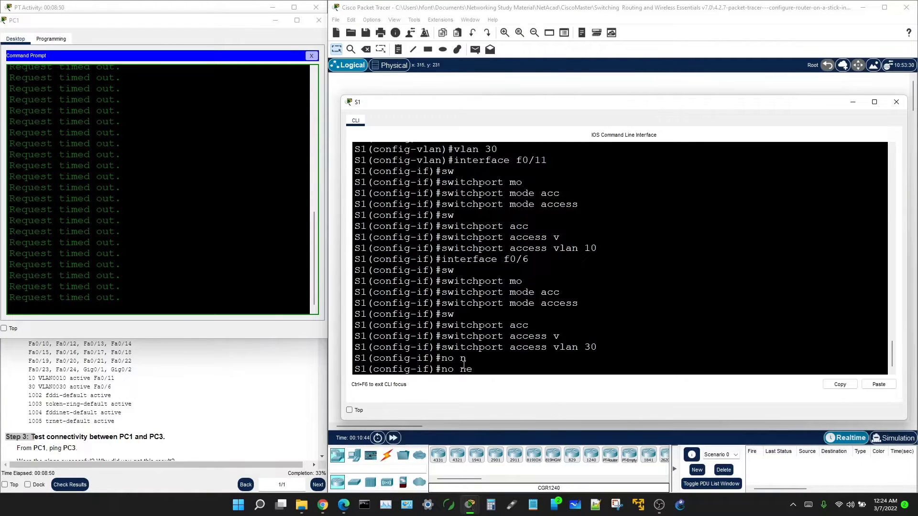
pyautogui.press('Tab')
pyautogui.press('BackSpace')
pyautogui.press('BackSpace')
pyautogui.press('BackSpace')
pyautogui.press('BackSpace')
pyautogui.press('BackSpace')
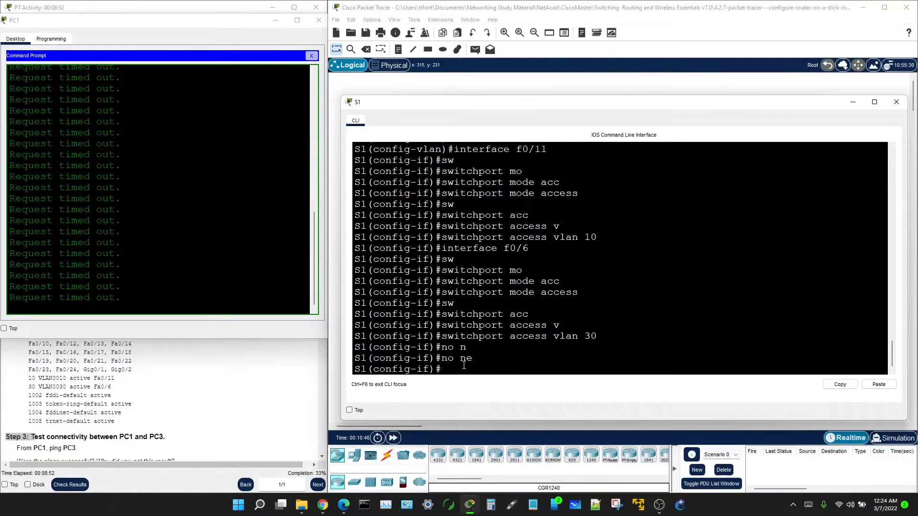
# Disable trunk negotiation on interface f0/6 with "switchport nonegotiate"
pyautogui.write('sw')
pyautogui.press('Tab')
pyautogui.write('no')
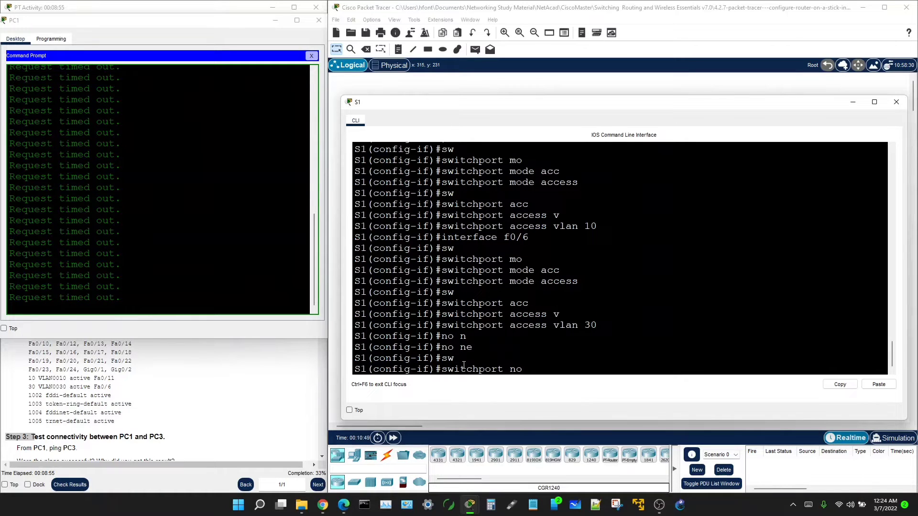
pyautogui.press('Tab')
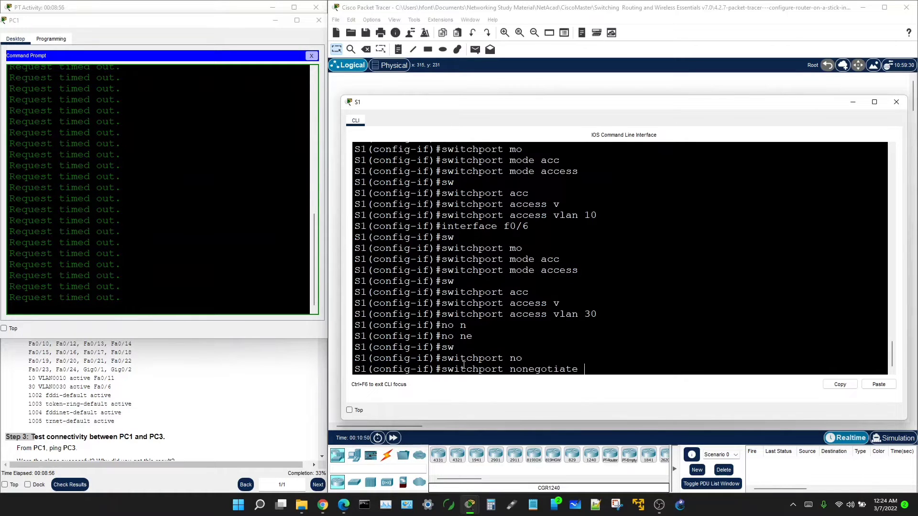
pyautogui.press('Return')
pyautogui.press('Return')
pyautogui.write('+')
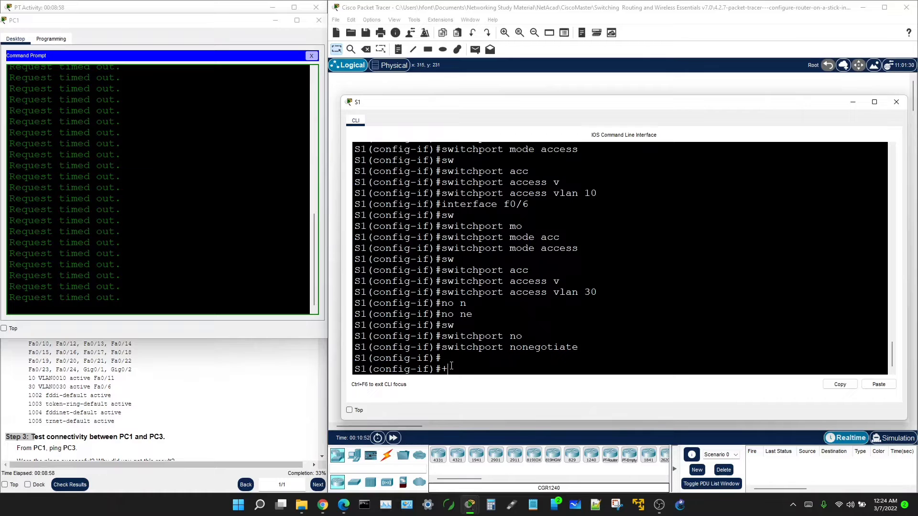
pyautogui.press('BackSpace')
# Enter interface g0/1, check S1's link to R1 in the topology, and set the port to "switchport mode trunk"
pyautogui.write('interface g0')
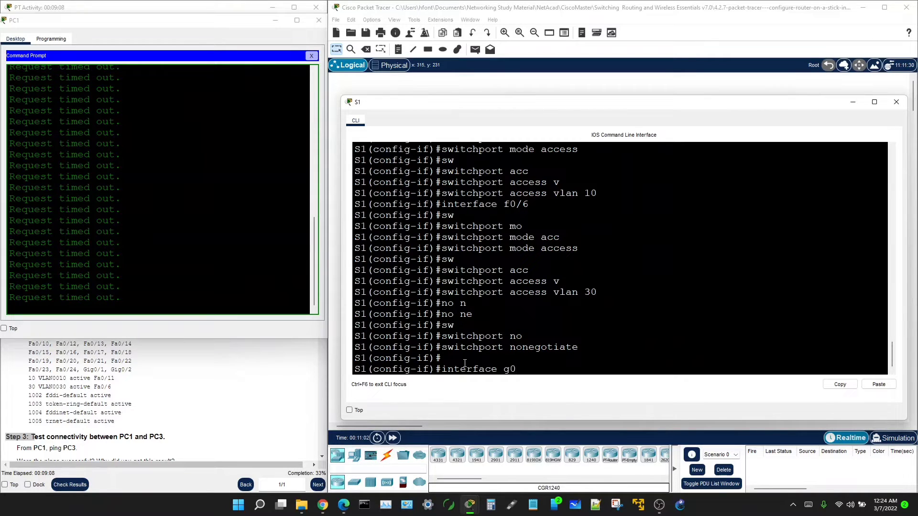
pyautogui.write('/1')
pyautogui.press('Return')
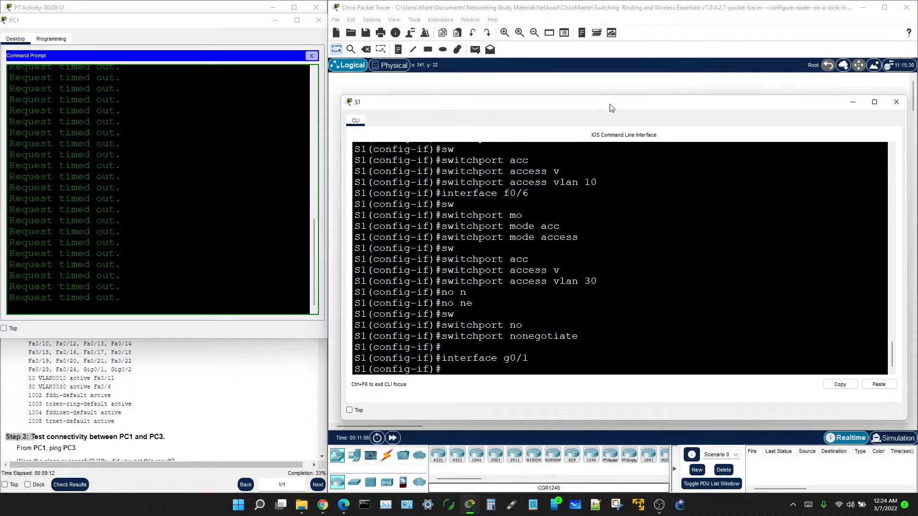
pyautogui.moveTo(610, 104)
pyautogui.mouseDown()
pyautogui.moveTo(599, 294)
pyautogui.moveTo(598, 91)
pyautogui.mouseUp()
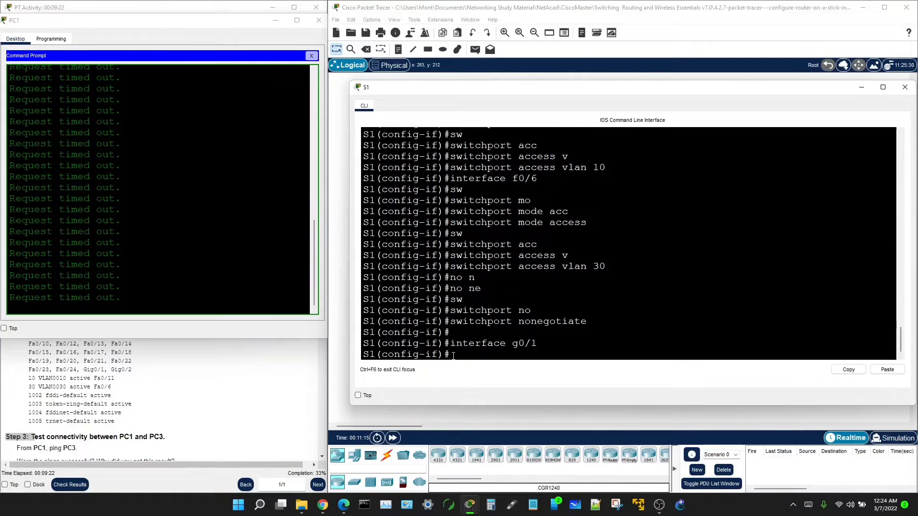
pyautogui.moveTo(587, 90); pyautogui.dragTo(570, 302)
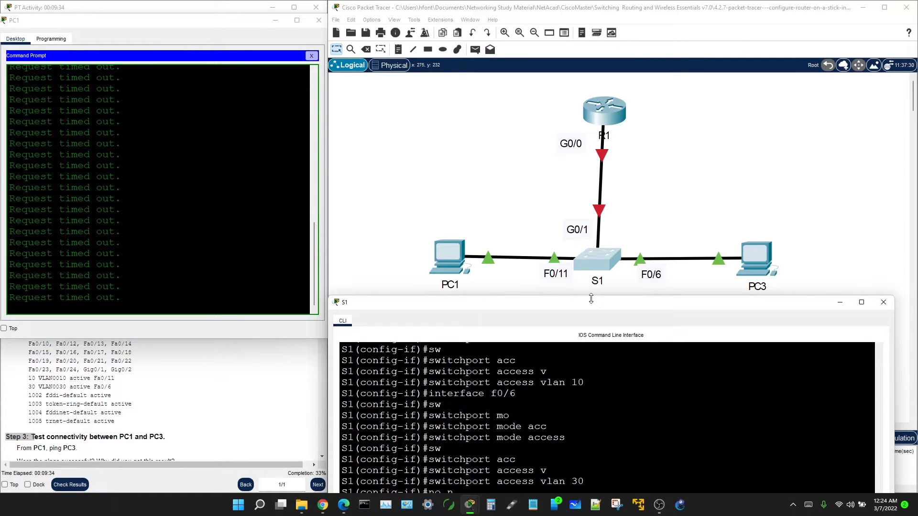
pyautogui.moveTo(591, 299); pyautogui.dragTo(579, 91)
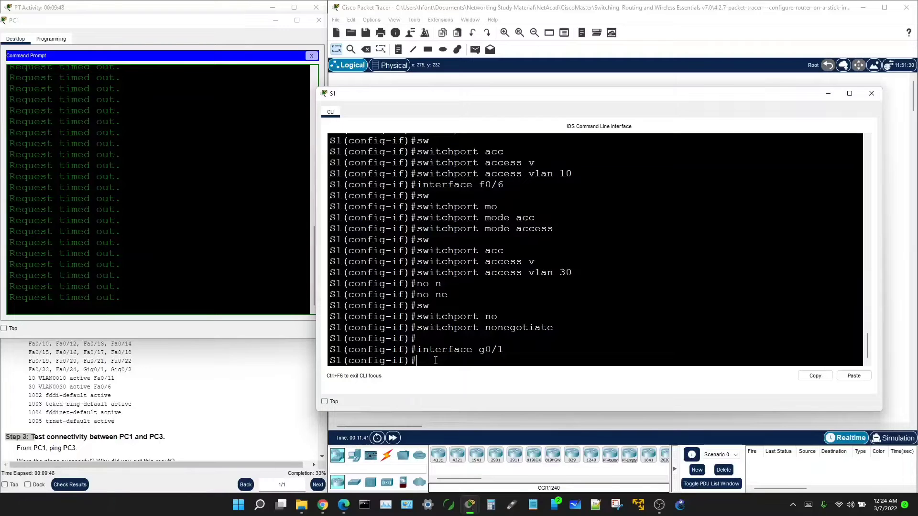
pyautogui.write('sw')
pyautogui.press('Tab')
pyautogui.write('mo')
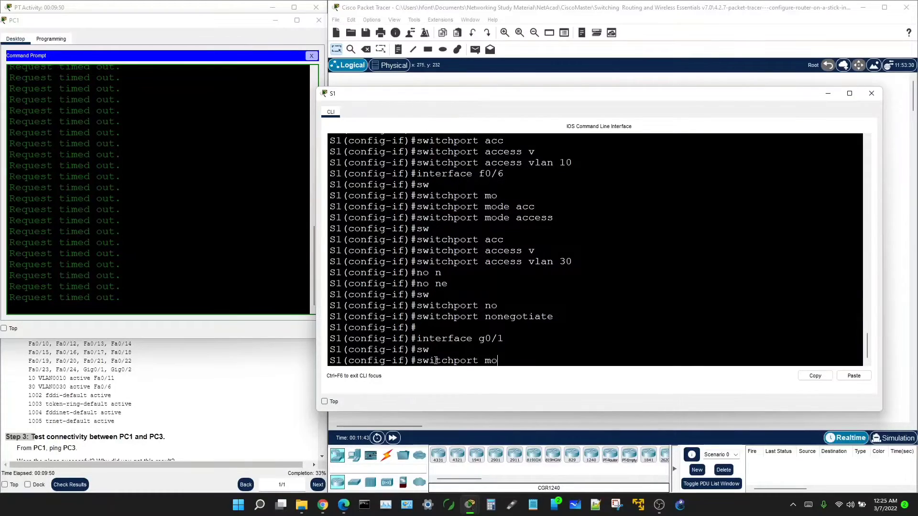
pyautogui.press('Tab')
pyautogui.write('tr')
pyautogui.press('Tab')
pyautogui.press('Return')
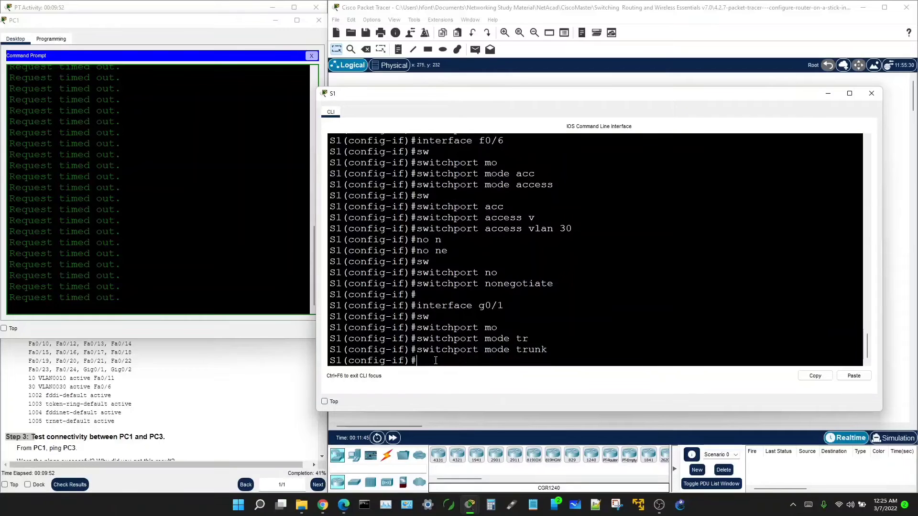
# Restrict the g0/1 trunk to VLANs 1, 10 and 30 with "switchport trunk allowed vlan 1,10,30"
pyautogui.write('sw')
pyautogui.press('Tab')
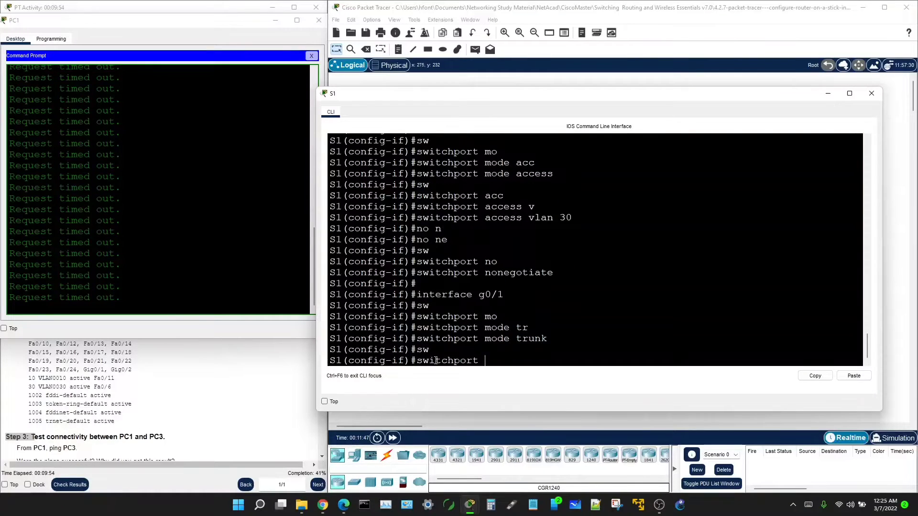
pyautogui.write('tr')
pyautogui.press('Tab')
pyautogui.write('avv')
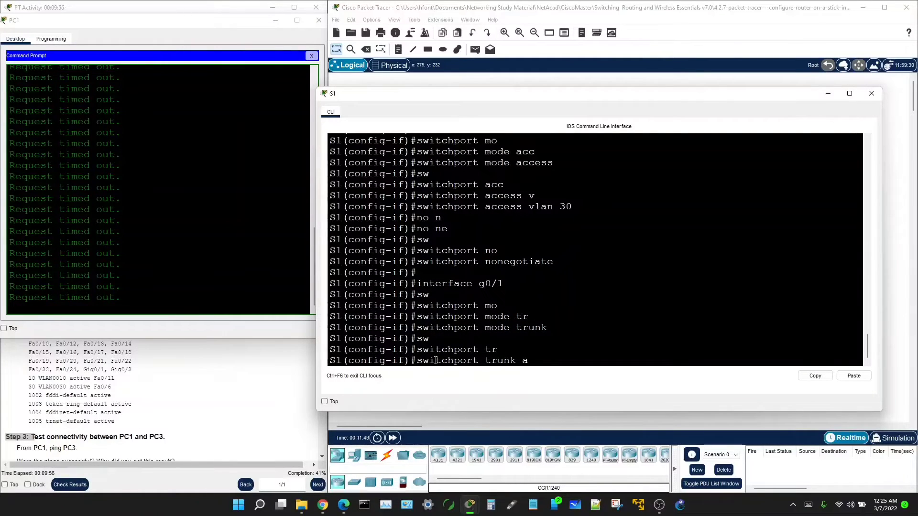
pyautogui.press('Tab')
pyautogui.press('BackSpace')
pyautogui.press('BackSpace')
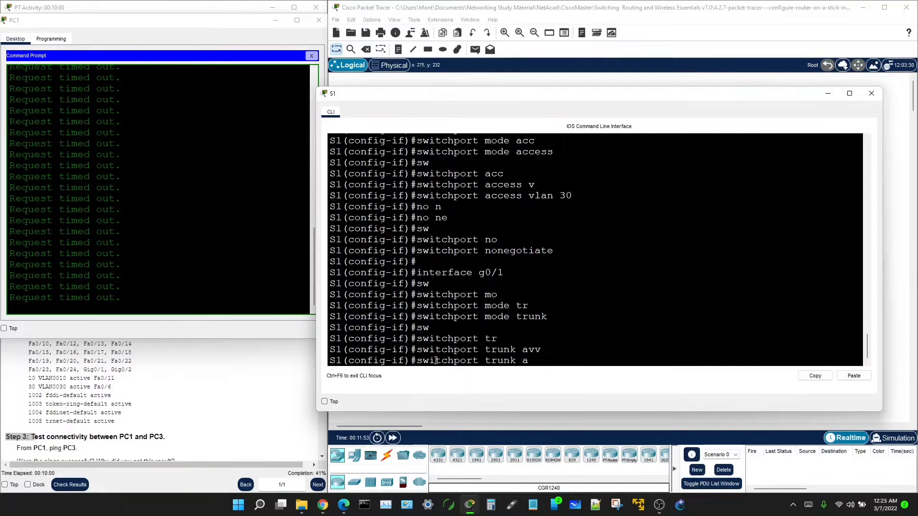
pyautogui.write('l')
pyautogui.press('Tab')
pyautogui.write('v')
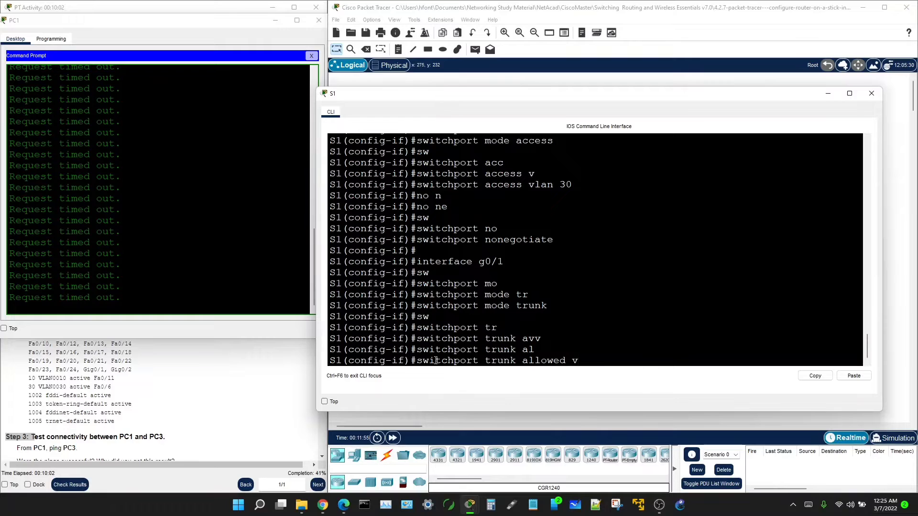
pyautogui.press('Tab')
pyautogui.write('1')
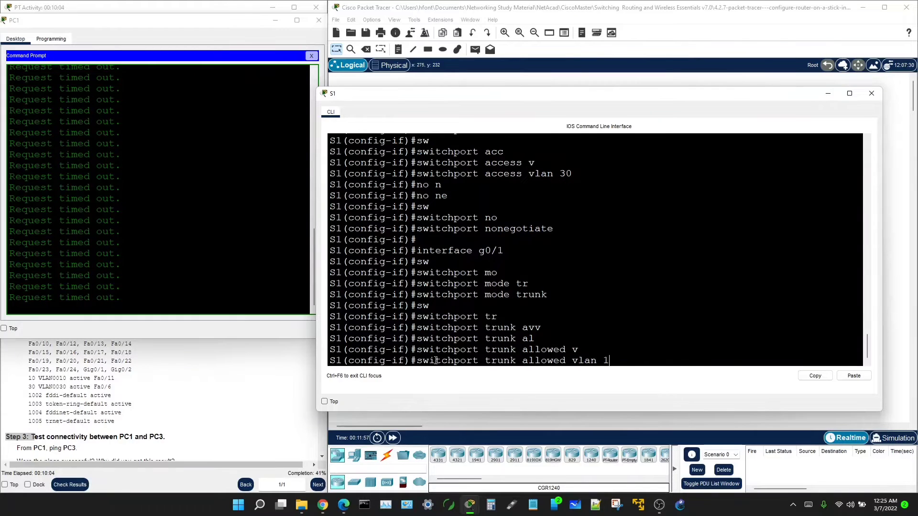
pyautogui.write(',10,30')
pyautogui.press('Return')
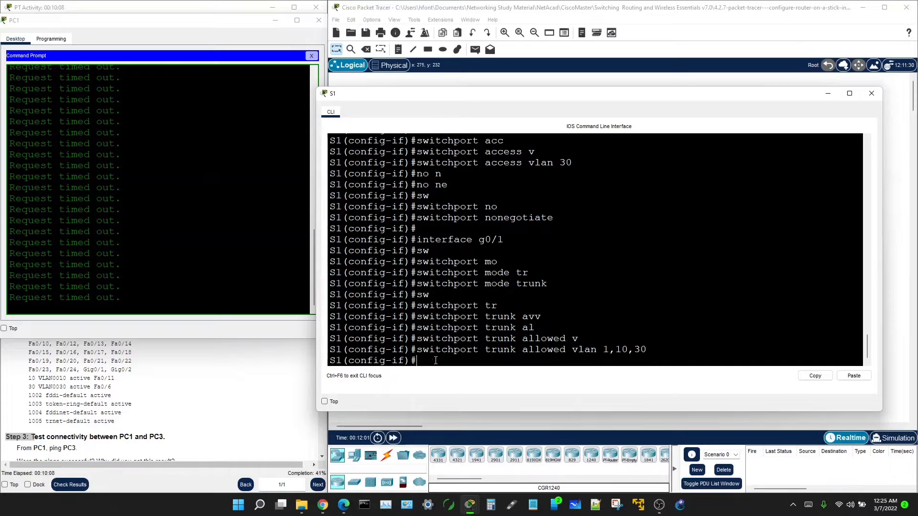
# Set the native VLAN of the g0/1 trunk to 1 with "switchport trunk native vlan 1"
pyautogui.write('sw')
pyautogui.press('Tab')
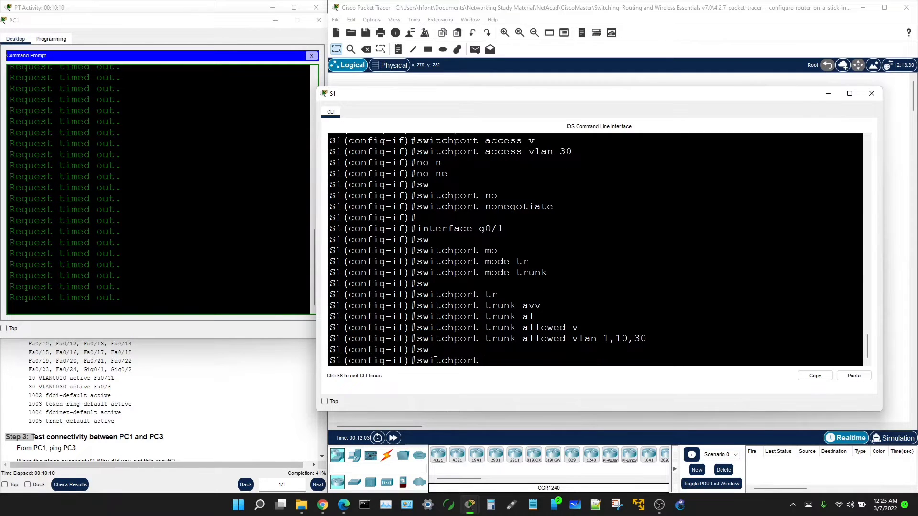
pyautogui.write('n')
pyautogui.press('Tab')
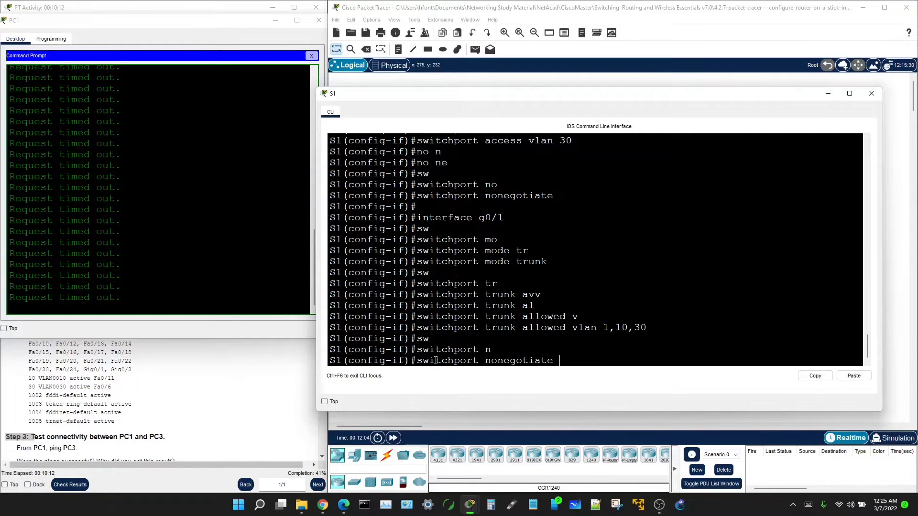
pyautogui.press('BackSpace')
pyautogui.press('BackSpace')
pyautogui.press('BackSpace')
pyautogui.press('BackSpace')
pyautogui.press('BackSpace')
pyautogui.press('BackSpace')
pyautogui.press('BackSpace')
pyautogui.press('BackSpace')
pyautogui.press('BackSpace')
pyautogui.press('BackSpace')
pyautogui.press('BackSpace')
pyautogui.write('tr')
pyautogui.press('Tab')
pyautogui.write('n')
pyautogui.press('Tab')
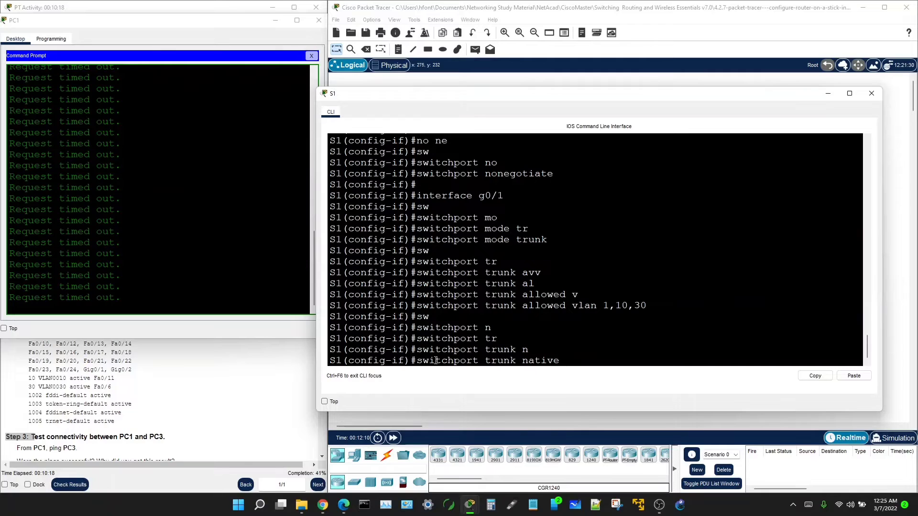
pyautogui.write('v')
pyautogui.press('Tab')
pyautogui.write('1')
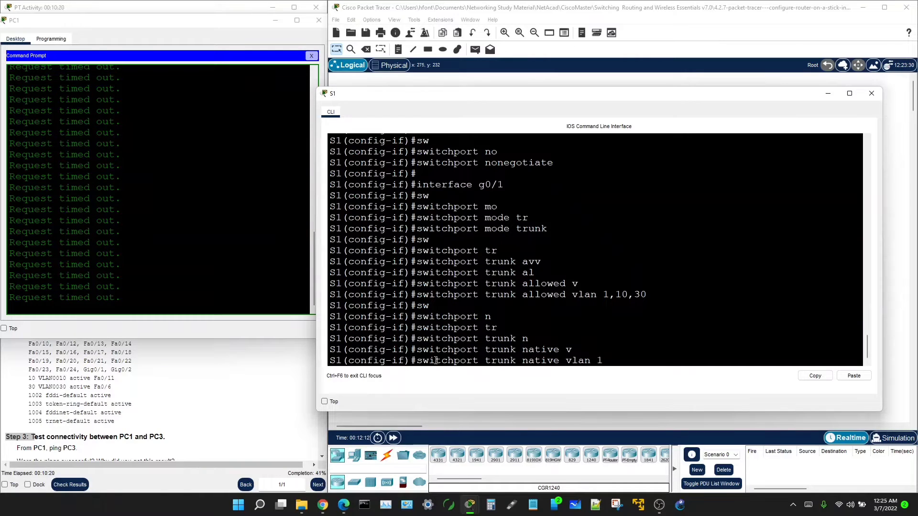
pyautogui.press('Return')
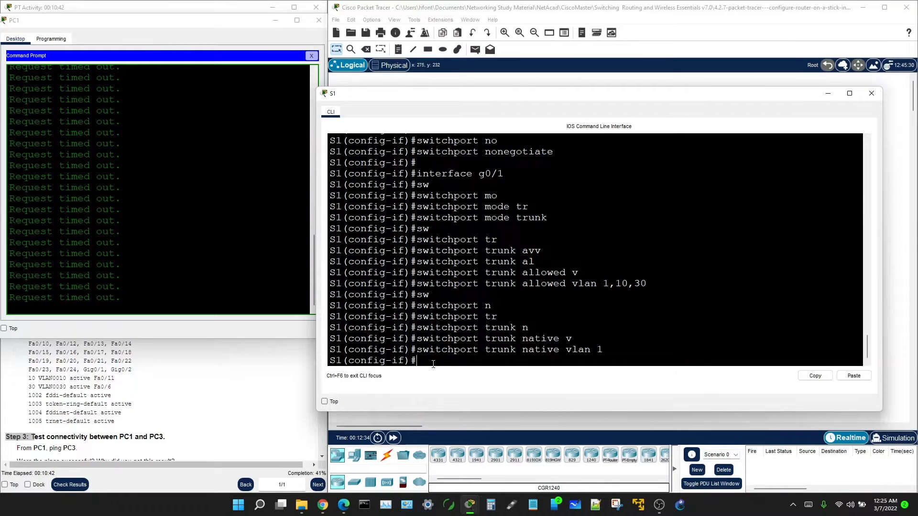
# Disable trunk negotiation on interface g0/1 with "switchport nonegotiate"
pyautogui.write('SW')
pyautogui.press('BackSpace')
pyautogui.press('BackSpace')
pyautogui.write('sw')
pyautogui.press('Tab')
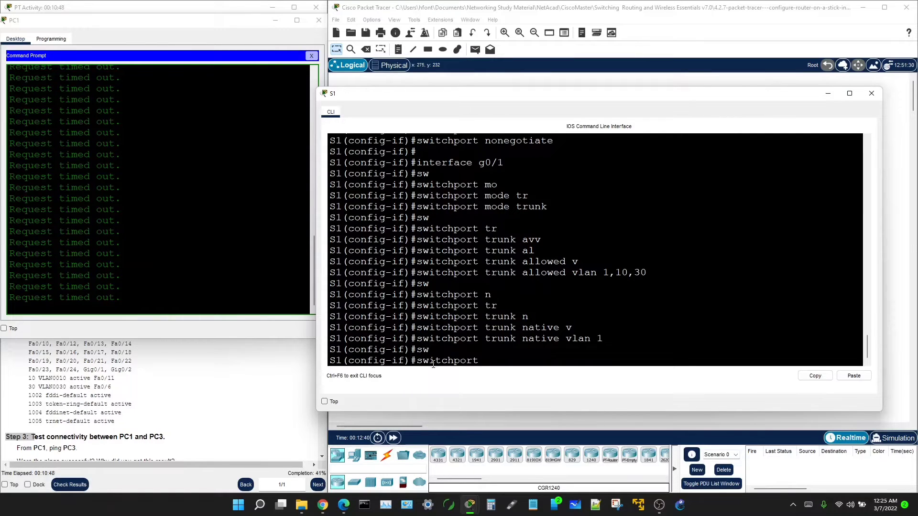
pyautogui.write('no')
pyautogui.press('Tab')
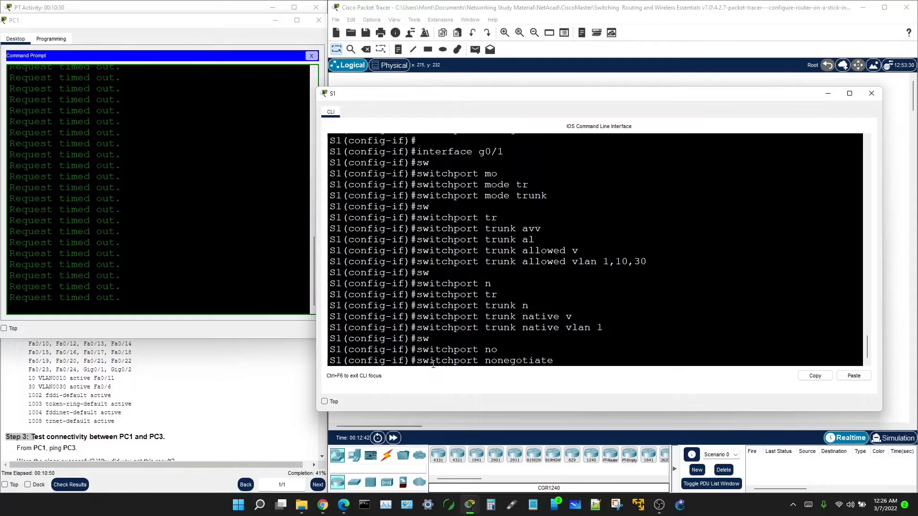
pyautogui.press('Return')
pyautogui.press('Return')
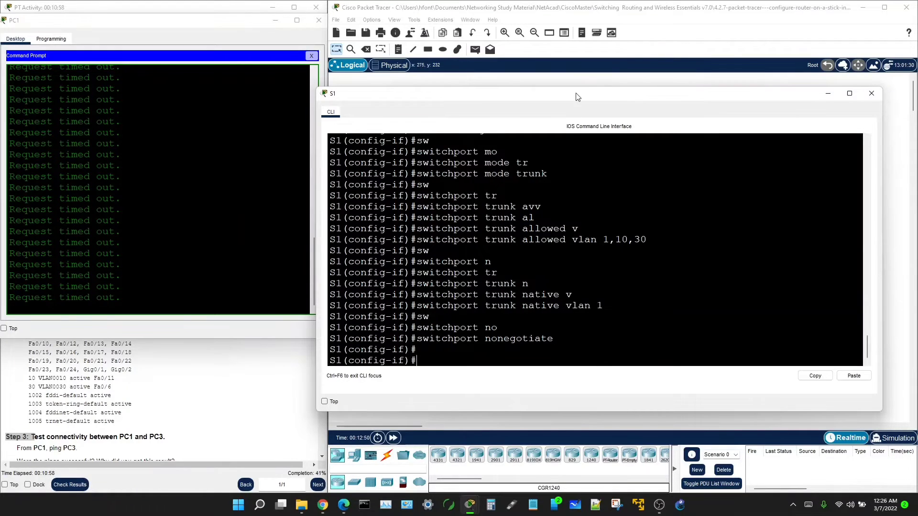
# Uncover the topology, open router R1's command line in a widened window, and start the console session
pyautogui.moveTo(576, 97); pyautogui.dragTo(594, 293)
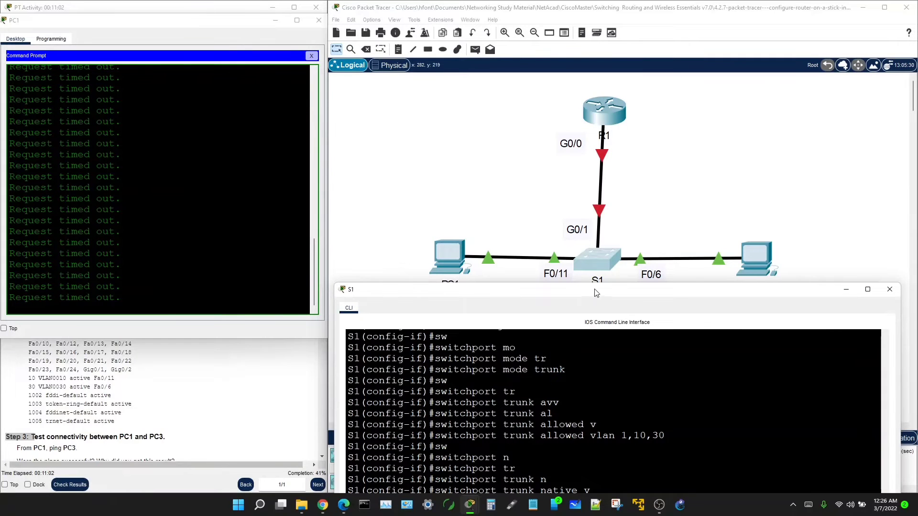
pyautogui.moveTo(595, 292); pyautogui.dragTo(562, 324)
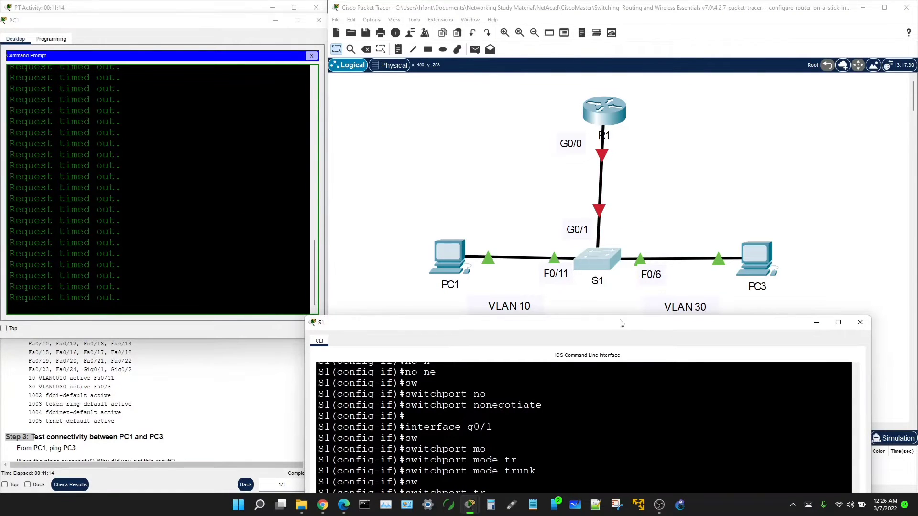
pyautogui.moveTo(623, 322); pyautogui.dragTo(631, 356)
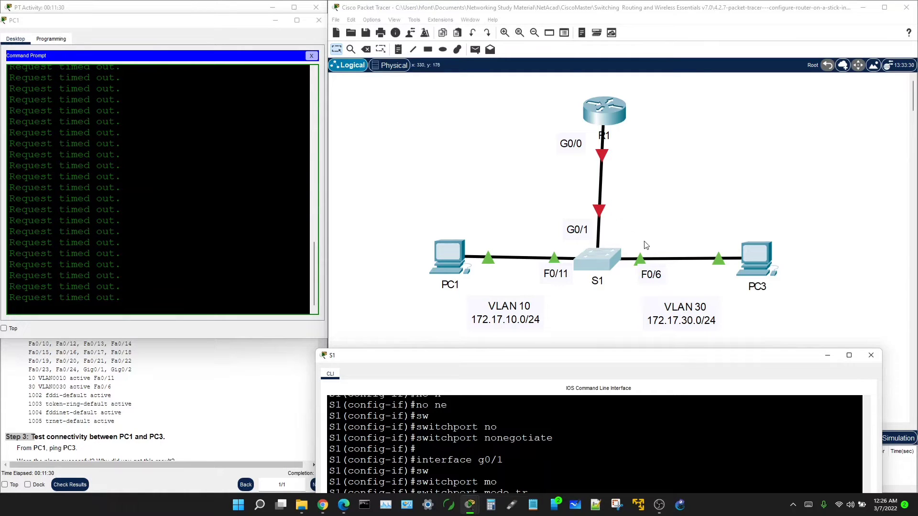
pyautogui.click(604, 122)
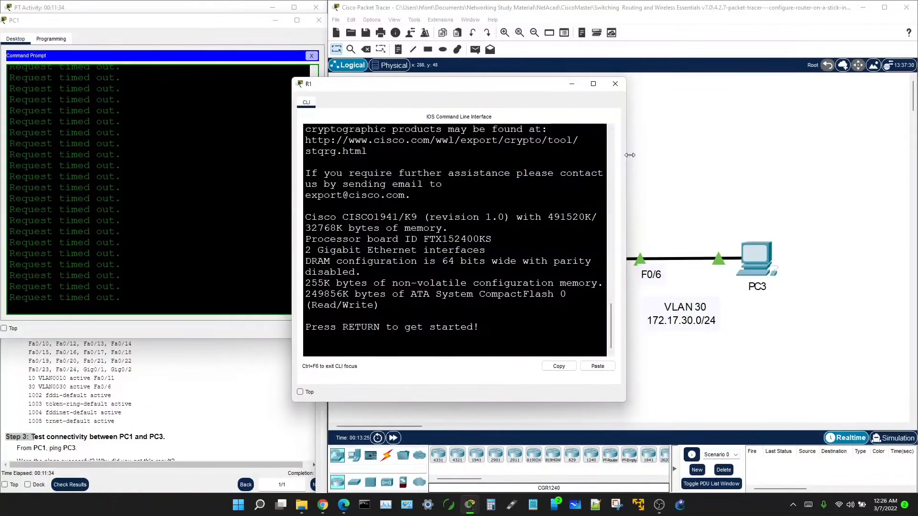
pyautogui.moveTo(625, 156); pyautogui.dragTo(913, 158)
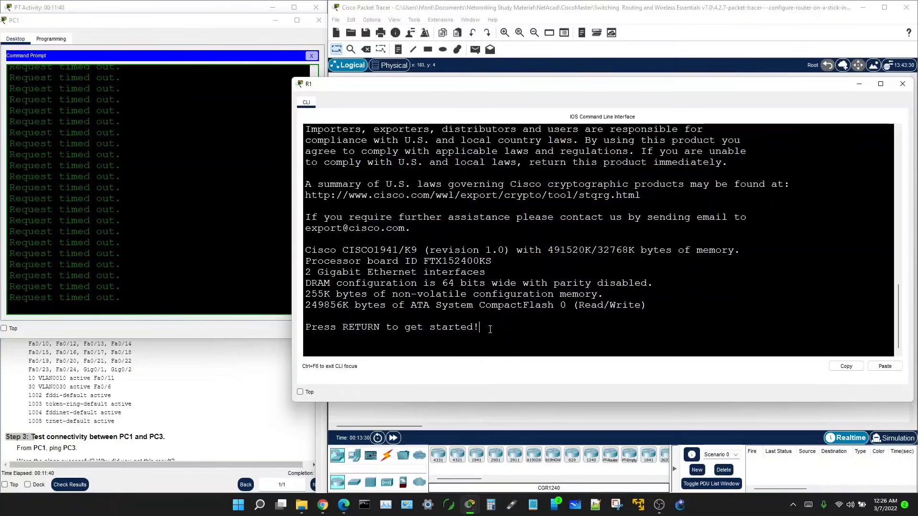
pyautogui.press('Return')
pyautogui.press('Return')
pyautogui.press('Return')
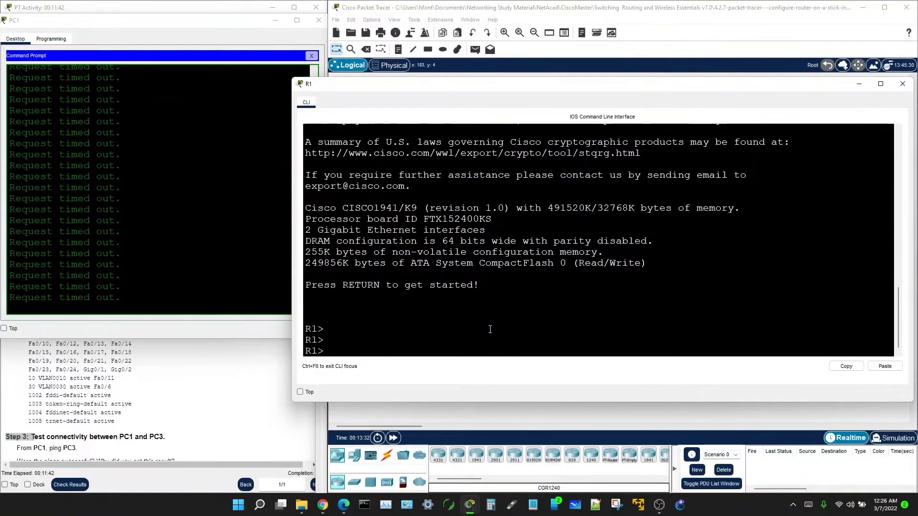
# Enter privileged mode and global configuration mode on R1 with "en" and "conf t"
pyautogui.write('en')
pyautogui.press('Return')
pyautogui.write('co')
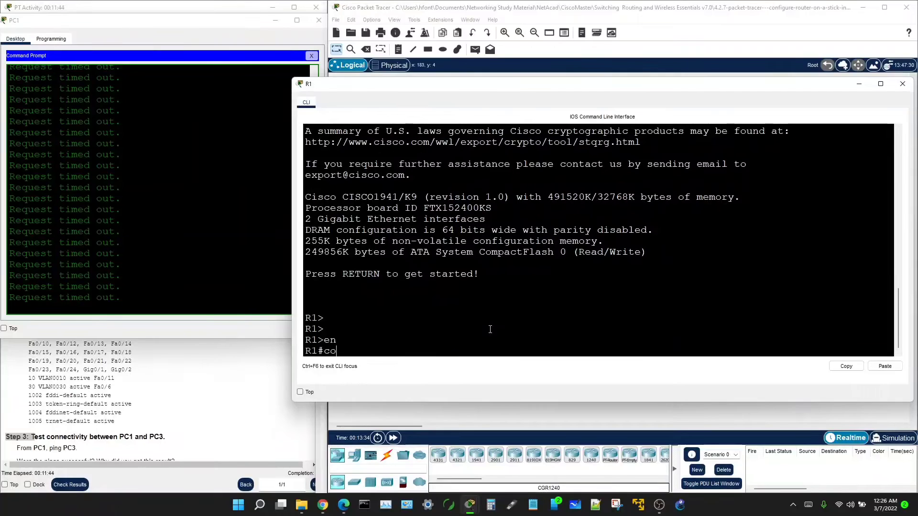
pyautogui.write('nf t')
pyautogui.press('Return')
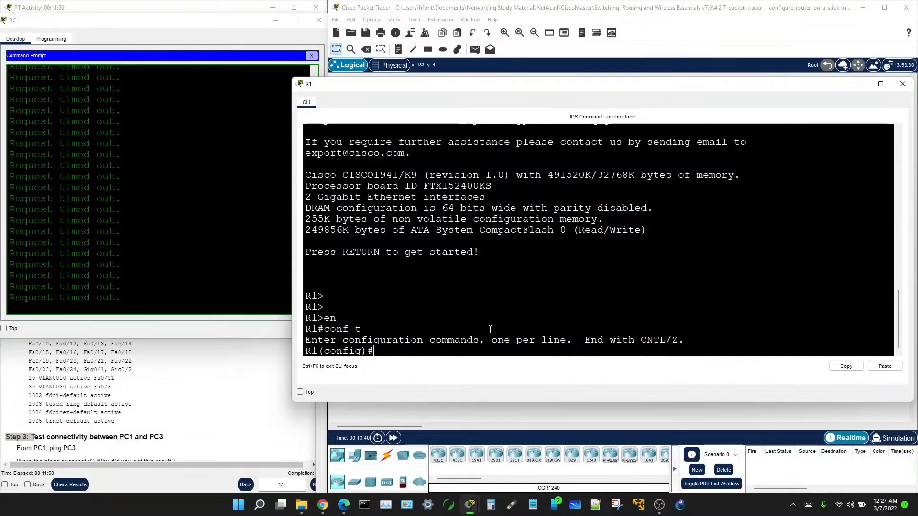
# Create the VLAN 10 subinterface on R1 with "interface g0/0.10"
pyautogui.write('interface g0/0')
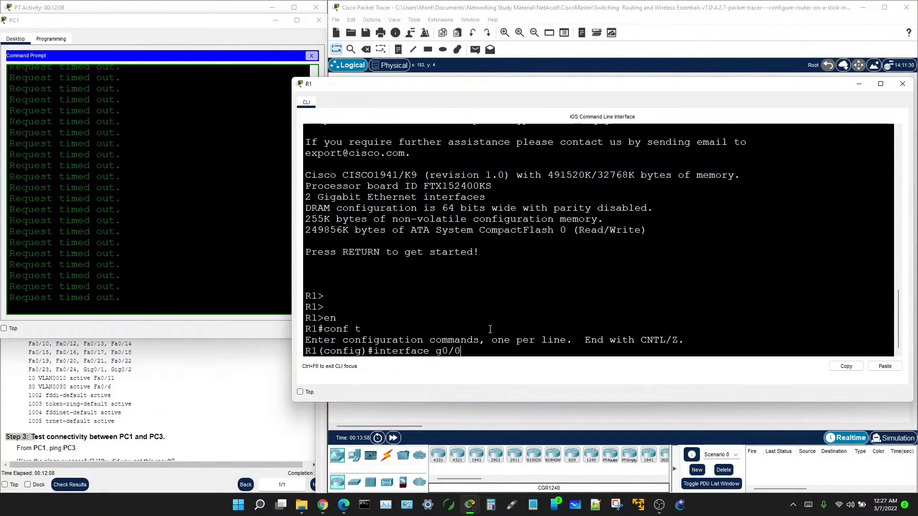
pyautogui.write('.10')
pyautogui.press('Return')
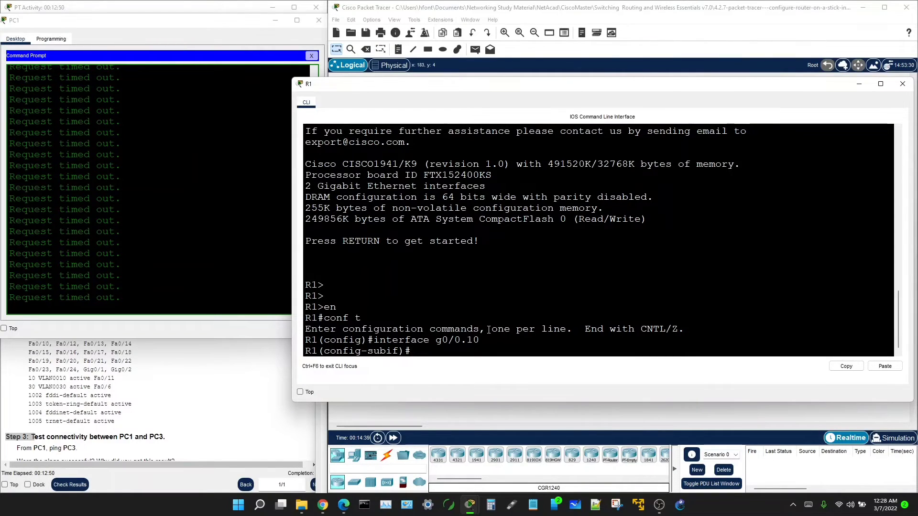
# Set 802.1Q encapsulation for VLAN 10 on the subinterface with "encapsulation dot1Q 10"
pyautogui.write('en')
pyautogui.press('Tab')
pyautogui.write('d')
pyautogui.press('Tab')
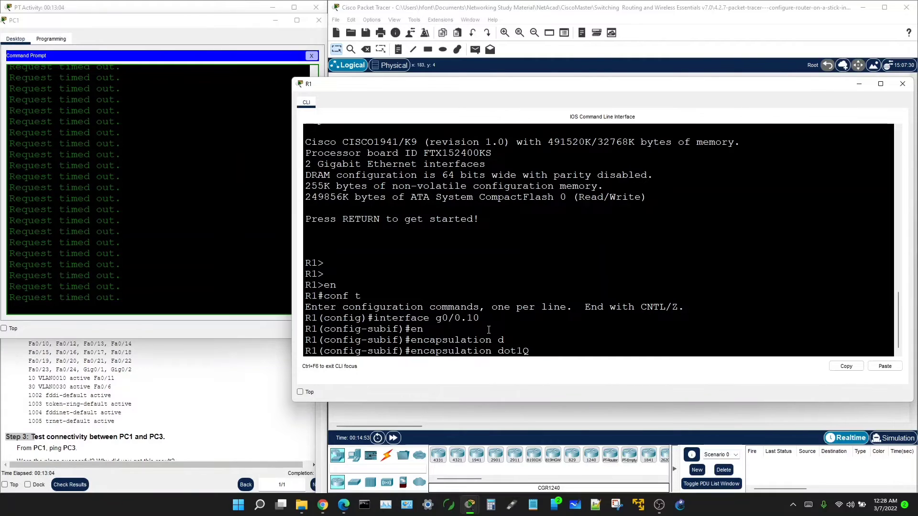
pyautogui.write('10')
pyautogui.press('Return')
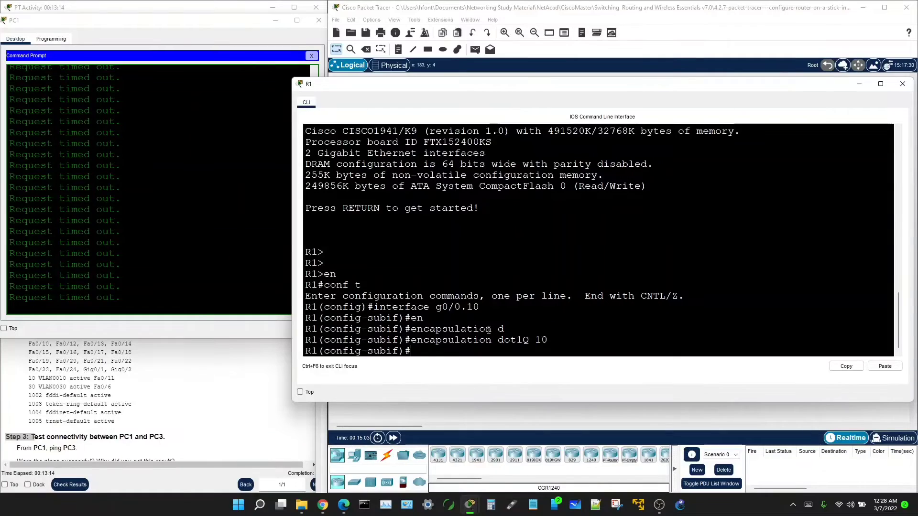
# Begin the "ip address" command for g0/0.10 and copy 172.17.10.1 from the activity's addressing table
pyautogui.write('ip add')
pyautogui.press('Tab')
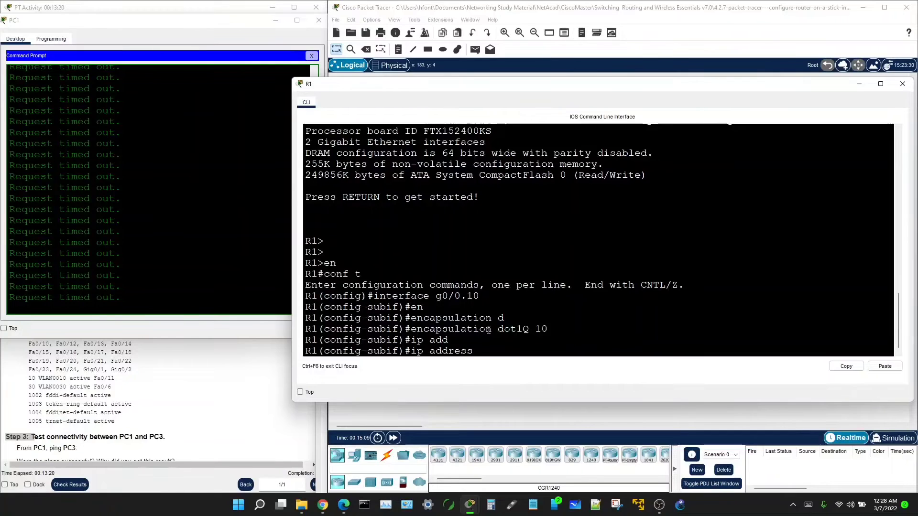
pyautogui.write('172')
pyautogui.moveTo(174, 403); pyautogui.dragTo(179, 396)
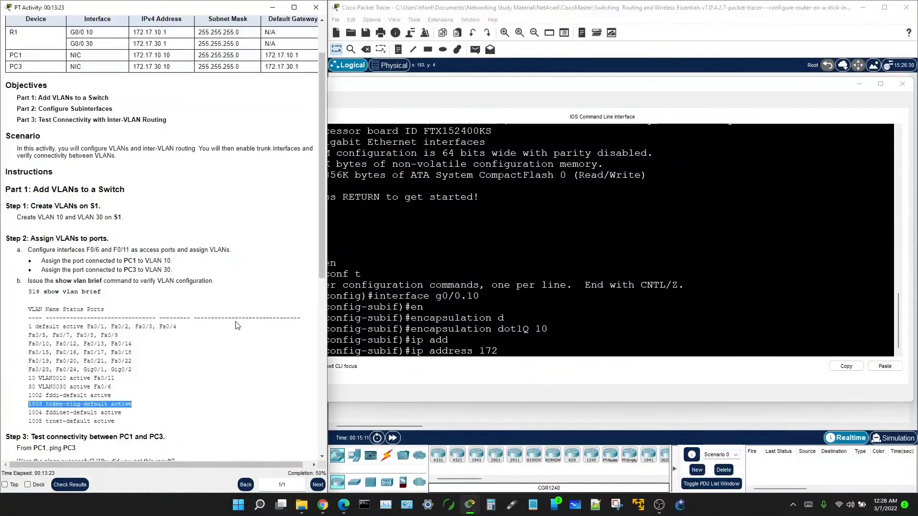
pyautogui.click(72, 32)
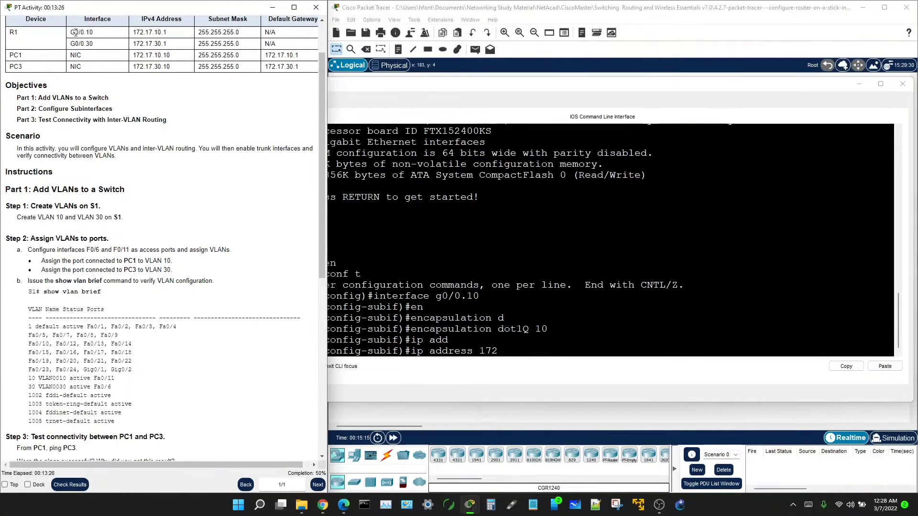
pyautogui.moveTo(83, 33); pyautogui.dragTo(167, 36)
pyautogui.rightClick(166, 36)
pyautogui.click(188, 37)
# Replace the partial address with the copied one and run "ip address 172.17.10.1 255.255.255.0" on g0/0.10
pyautogui.click(503, 354)
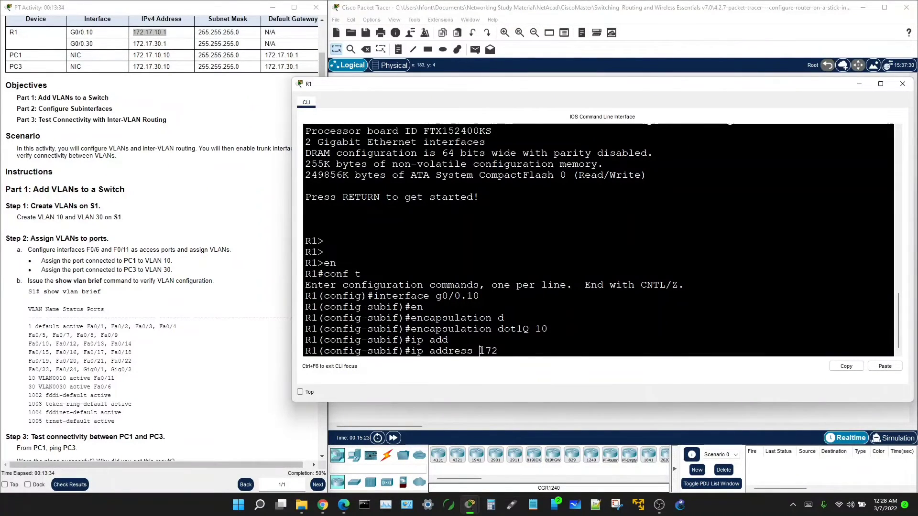
pyautogui.moveTo(480, 351); pyautogui.dragTo(498, 351)
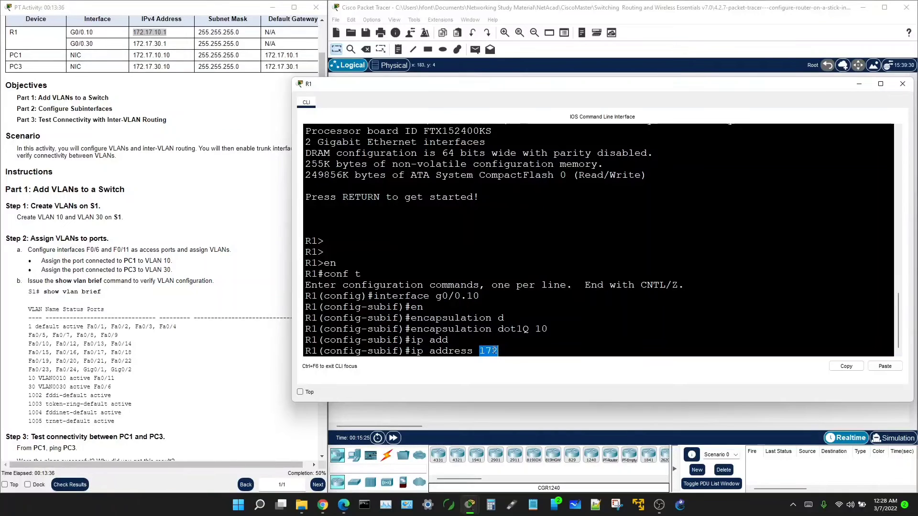
pyautogui.press('BackSpace')
pyautogui.press('BackSpace')
pyautogui.press('BackSpace')
pyautogui.rightClick(481, 352)
pyautogui.click(508, 370)
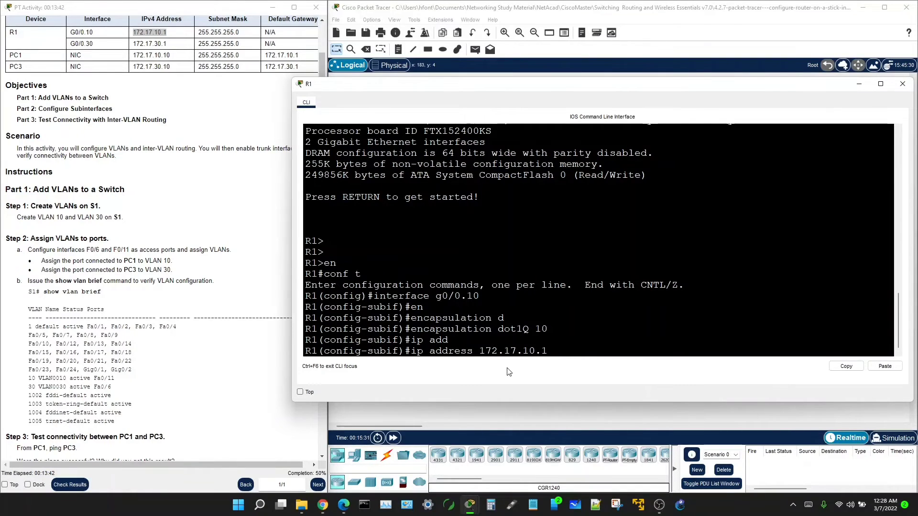
pyautogui.write('255.255.255.0')
pyautogui.press('Return')
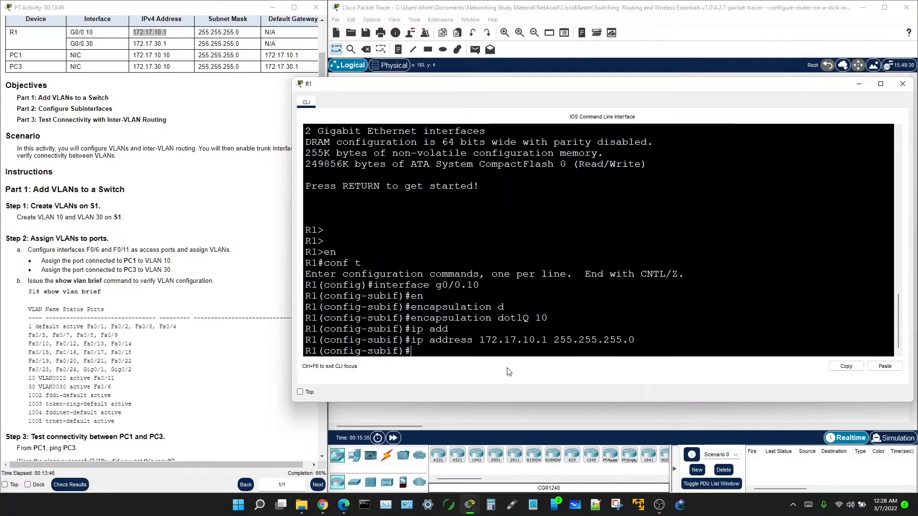
# Enable the g0/0.10 subinterface with "no shu"
pyautogui.write('no shu')
pyautogui.press('Return')
pyautogui.press('Return')
pyautogui.press('Return')
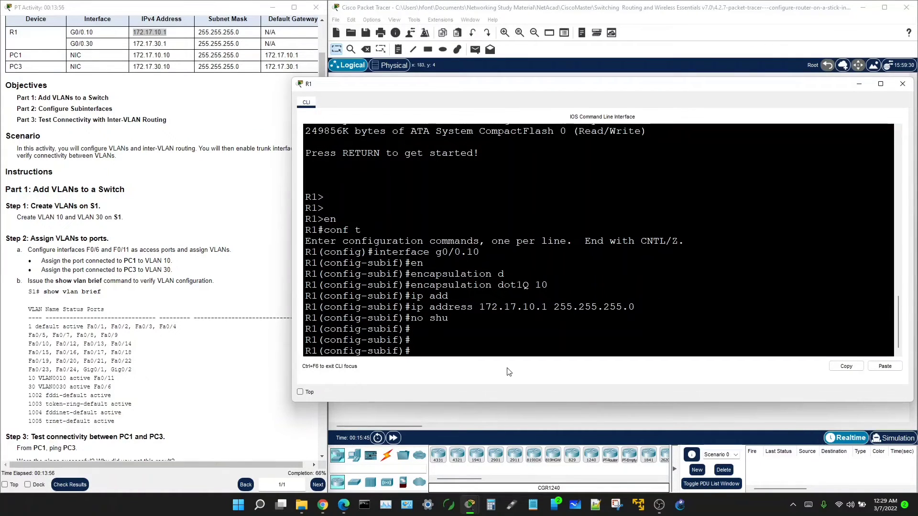
# Create the VLAN 30 subinterface by recalling the earlier interface command and changing it to "interface g0/0.30"
pyautogui.press('Up')
pyautogui.press('Up')
pyautogui.press('Up')
pyautogui.press('Up')
pyautogui.press('Up')
pyautogui.press('Up')
pyautogui.press('Up')
pyautogui.press('BackSpace')
pyautogui.press('BackSpace')
pyautogui.write('30')
pyautogui.press('Return')
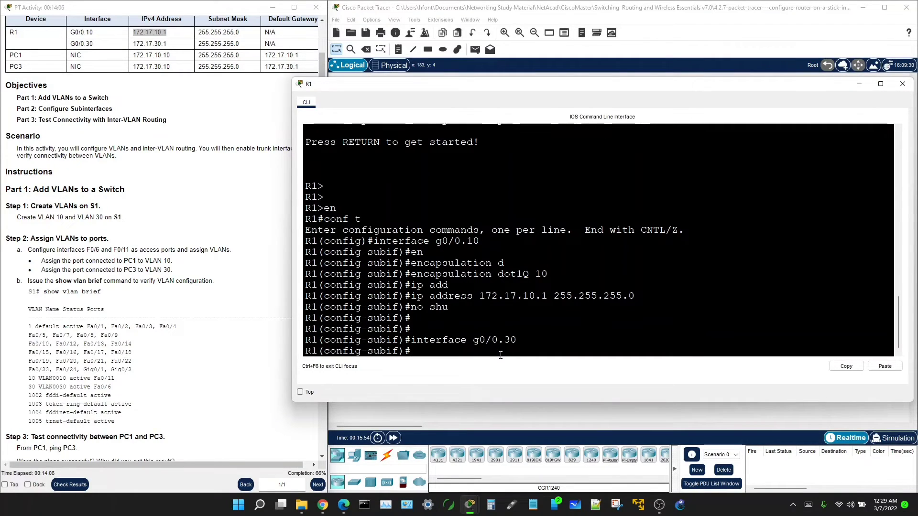
# Set 802.1Q encapsulation for VLAN 30 on the subinterface by reusing the earlier command as "encapsulation dot1Q 30"
pyautogui.write('no shu')
pyautogui.press('Up')
pyautogui.press('Up')
pyautogui.press('Up')
pyautogui.press('Up')
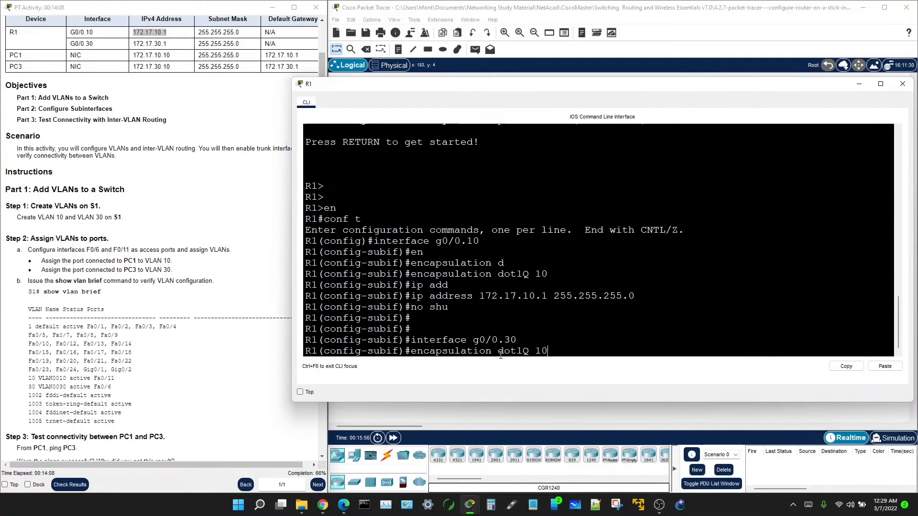
pyautogui.press('BackSpace')
pyautogui.press('BackSpace')
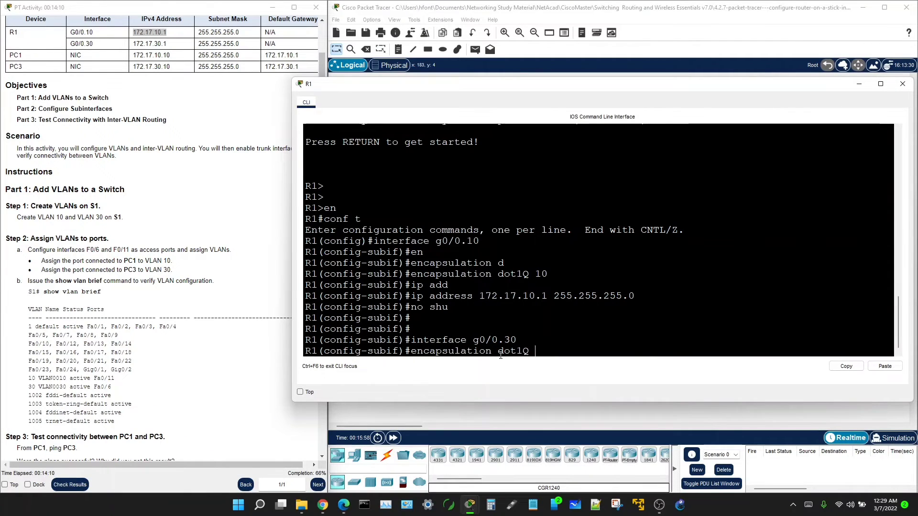
pyautogui.write('30')
pyautogui.press('Return')
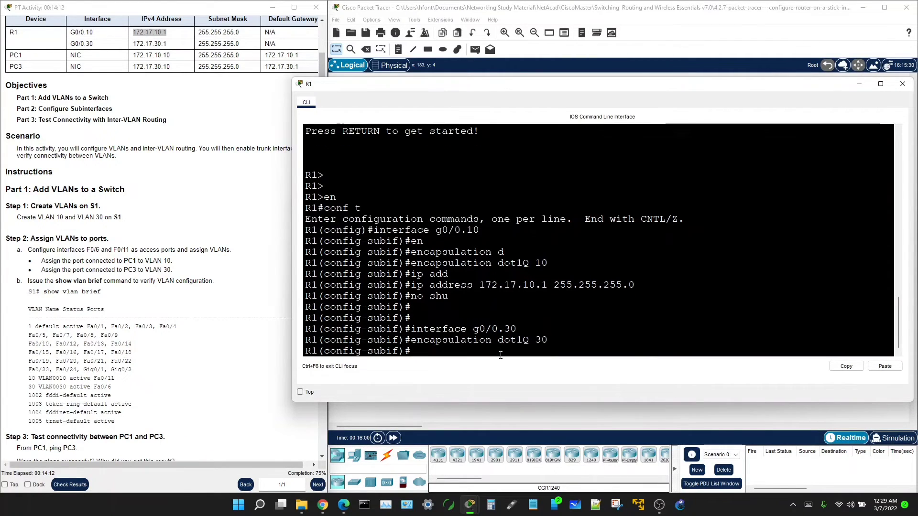
# Assign the g0/0.30 subinterface its address by editing the recalled command to "ip address 172.17.30.1 255.255.255.0"
pyautogui.press('Up')
pyautogui.press('Up')
pyautogui.press('Up')
pyautogui.press('Up')
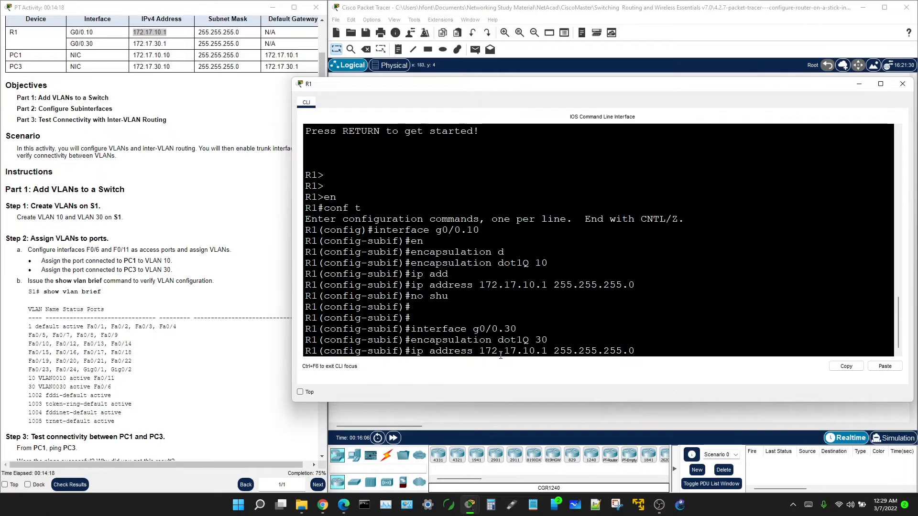
pyautogui.press('BackSpace')
pyautogui.press('BackSpace')
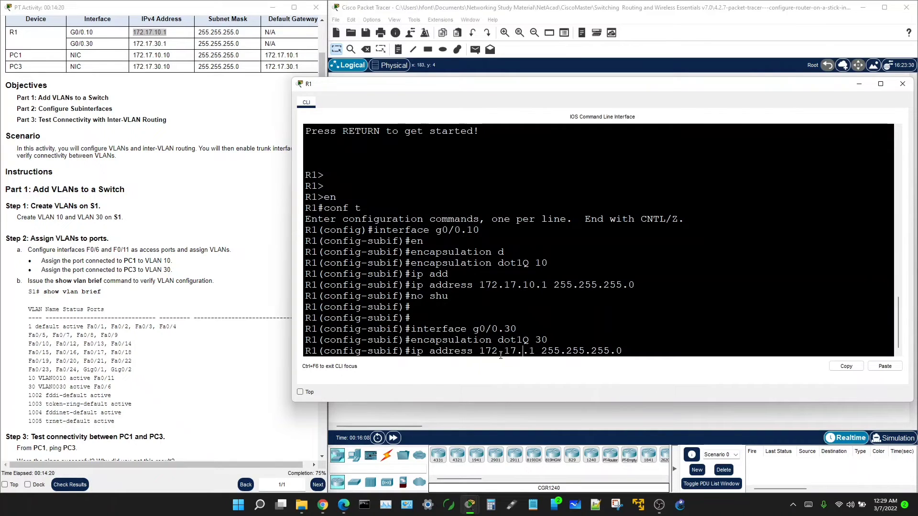
pyautogui.write('30')
pyautogui.press('Return')
pyautogui.press('Return')
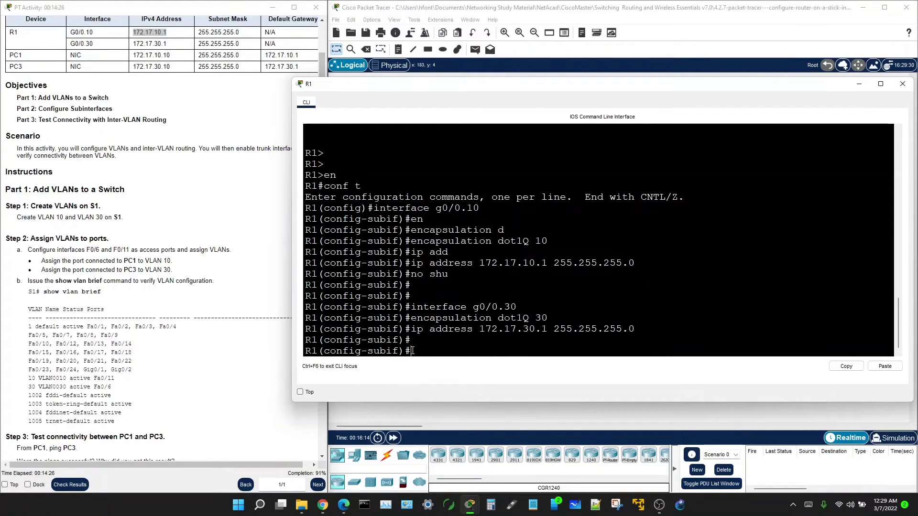
# Enable the g0/0.30 subinterface with "no shu" and enter "exit" at the prompt
pyautogui.write('no shu')
pyautogui.press('Return')
pyautogui.press('Return')
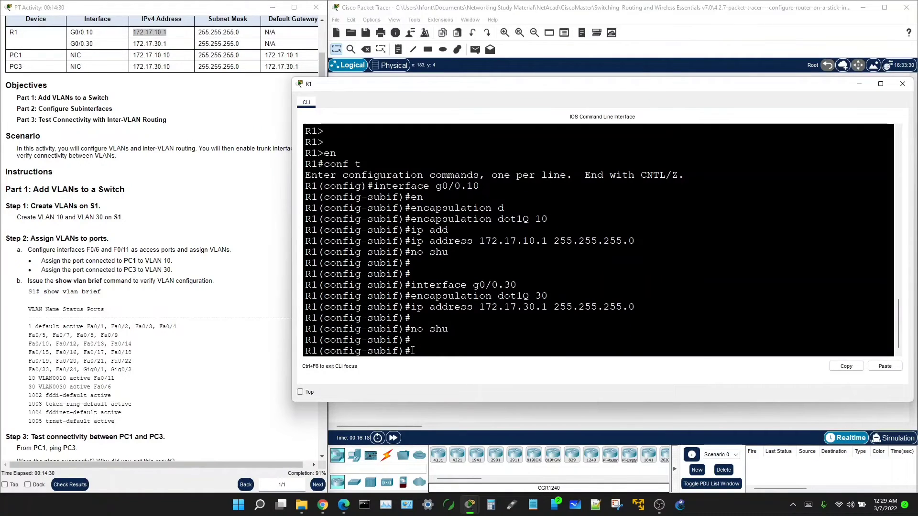
pyautogui.write('exit')
# Examine the R1–S1 link status in the topology and the ping output in PC1's command prompt
pyautogui.click(433, 404)
pyautogui.click(449, 258)
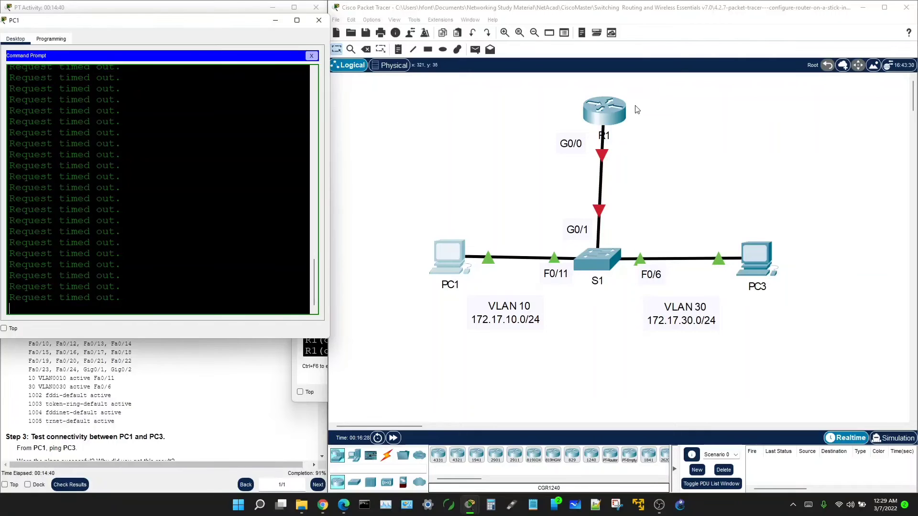
pyautogui.click(616, 111)
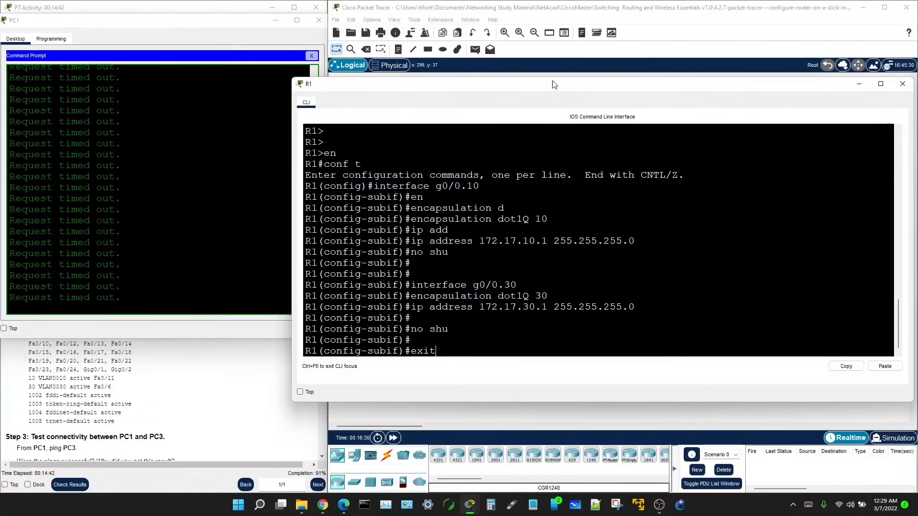
pyautogui.moveTo(554, 84); pyautogui.dragTo(592, 11)
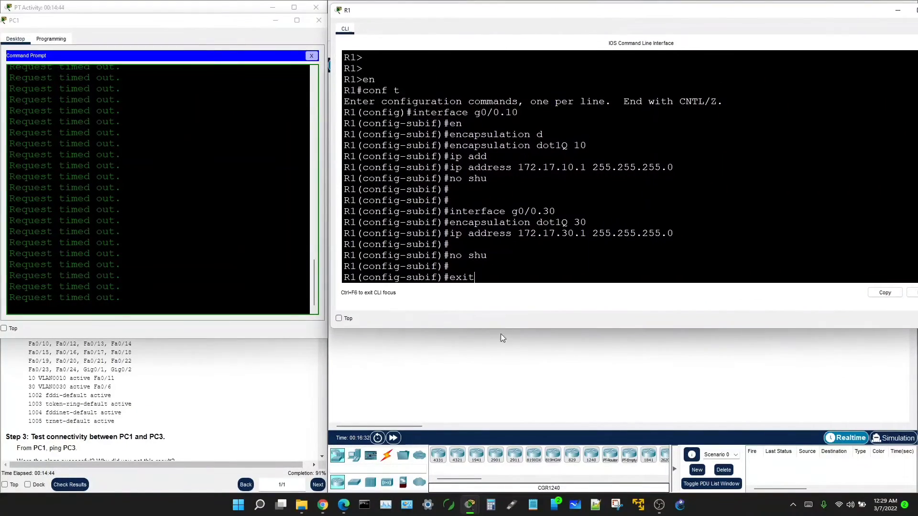
pyautogui.click(461, 370)
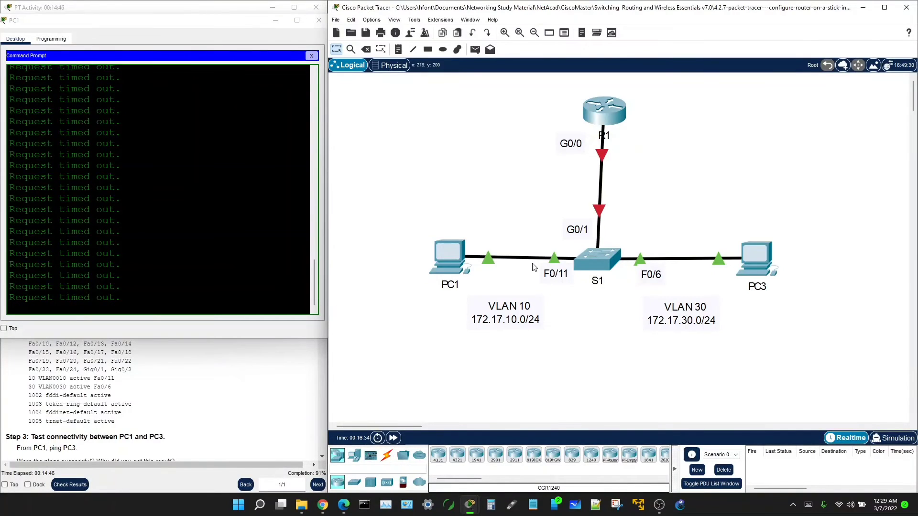
pyautogui.scroll(20, 138, 262)
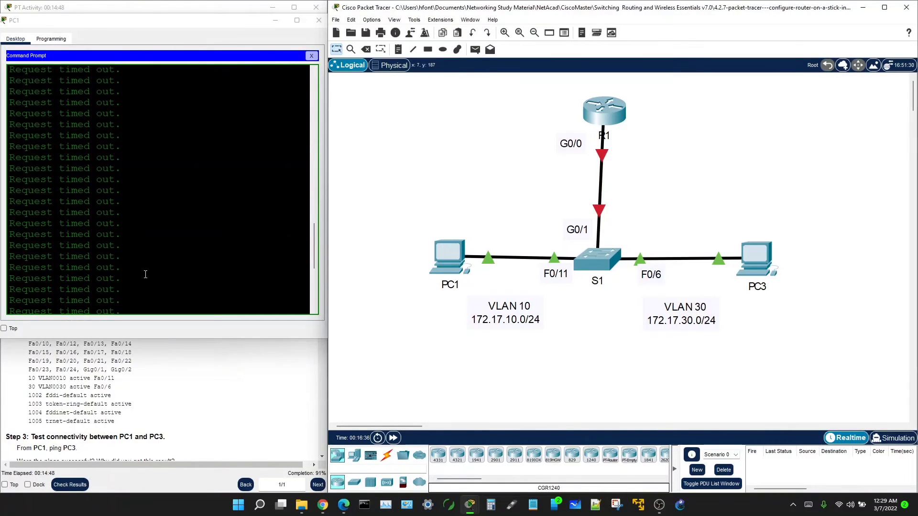
pyautogui.scroll(-20, 132, 254)
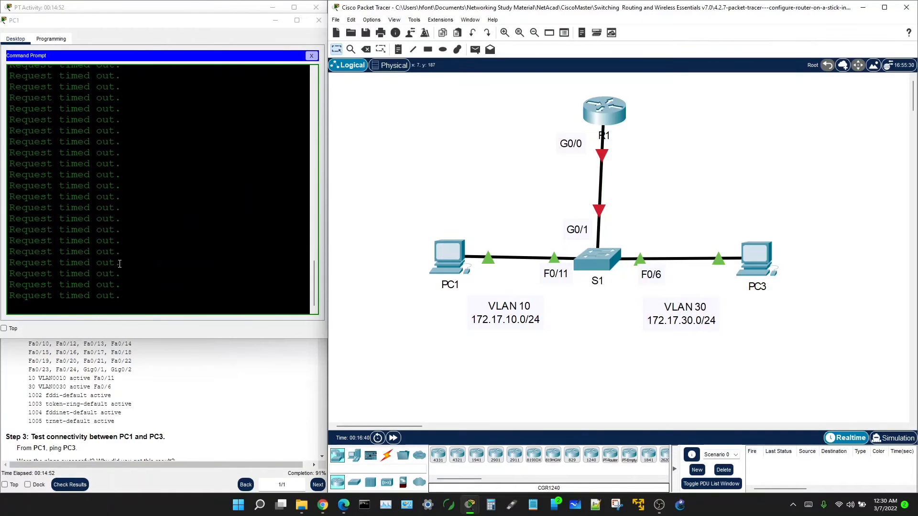
pyautogui.scroll(20, 109, 276)
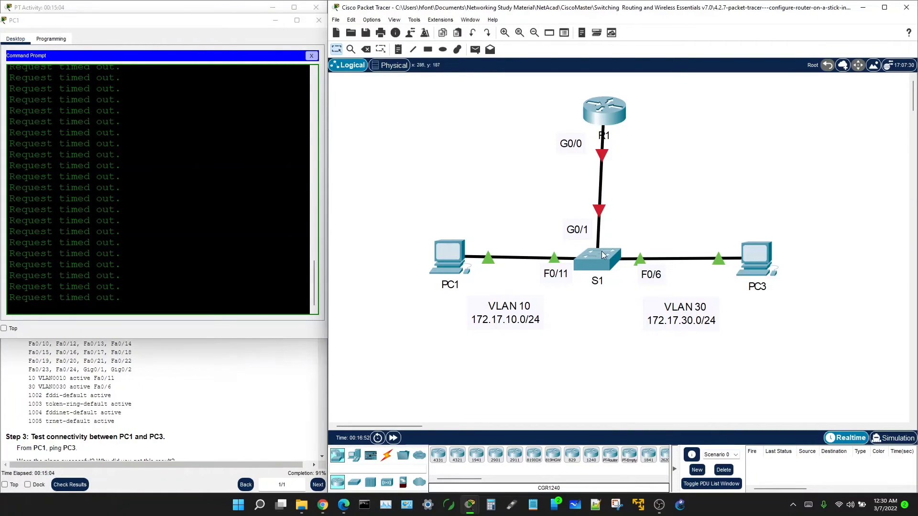
# Leave subinterface configuration on R1 and enter the physical interface with "interface g0/0"
pyautogui.click(609, 109)
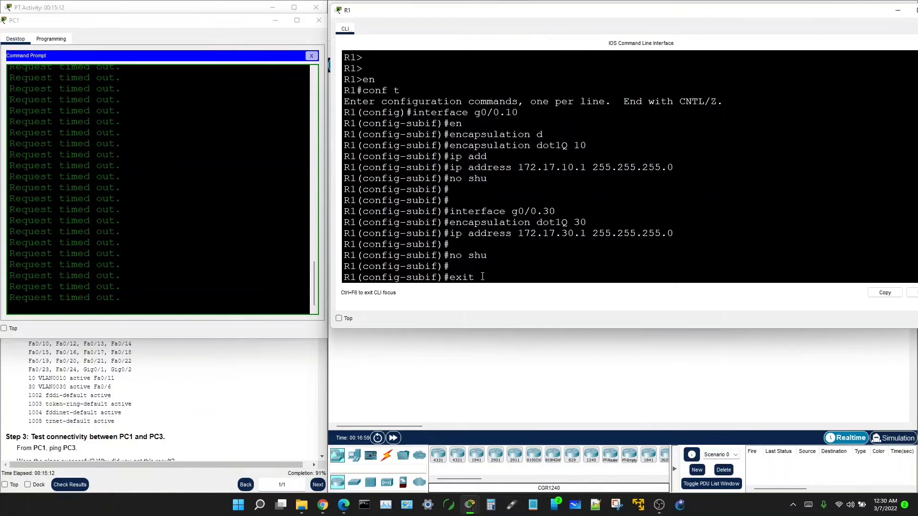
pyautogui.press('Return')
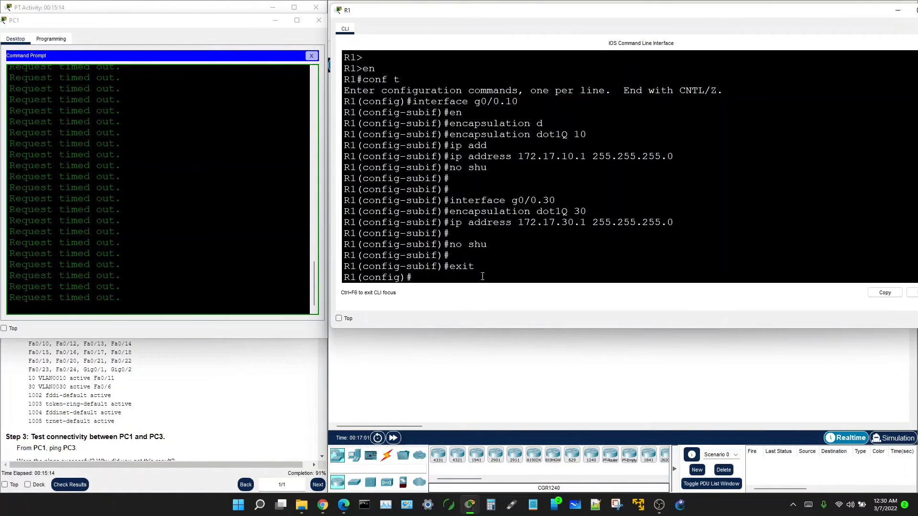
pyautogui.press('Up')
pyautogui.press('Up')
pyautogui.press('Up')
pyautogui.press('Up')
pyautogui.press('Up')
pyautogui.press('Return')
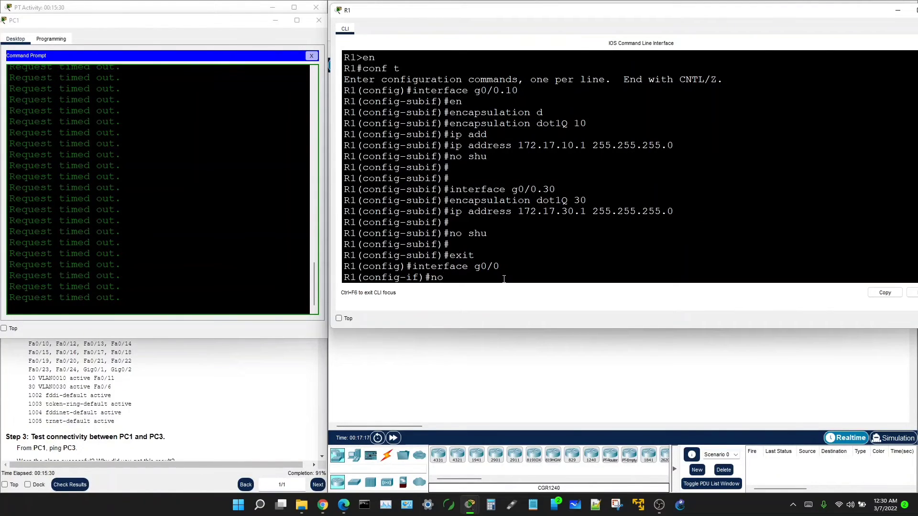
# Enable R1's physical interface g0/0 with "no shutdown"
pyautogui.write('no shu')
pyautogui.press('Tab')
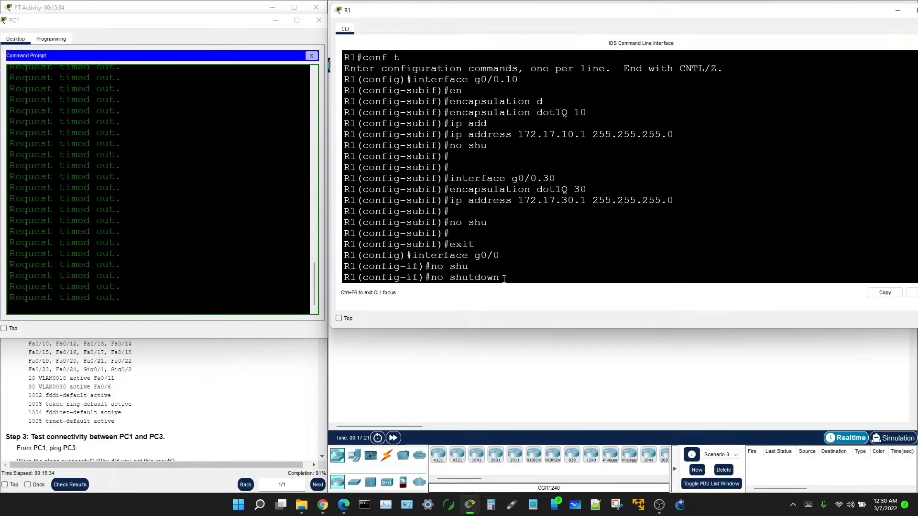
pyautogui.press('Return')
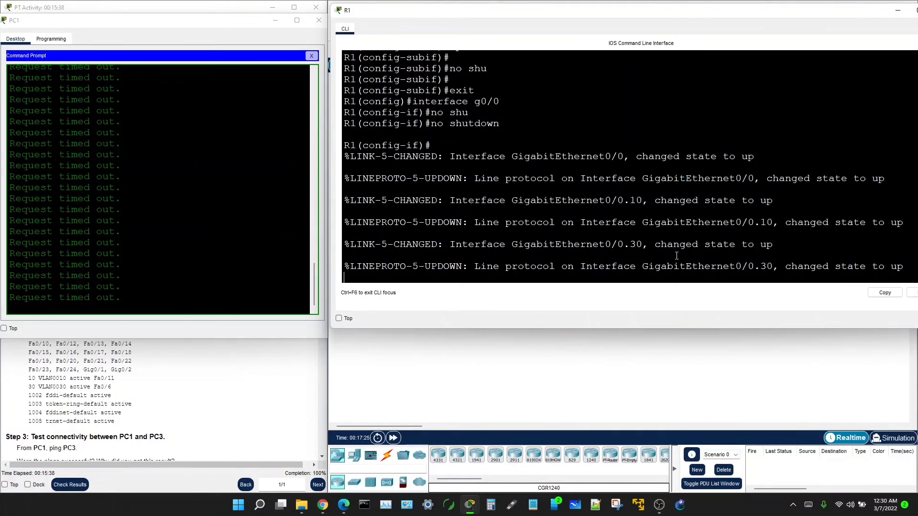
# Check PC1's ping output, and move R1's window aside to inspect the R1–S1 link status in the topology
pyautogui.click(122, 299)
pyautogui.moveTo(41, 287); pyautogui.dragTo(141, 293)
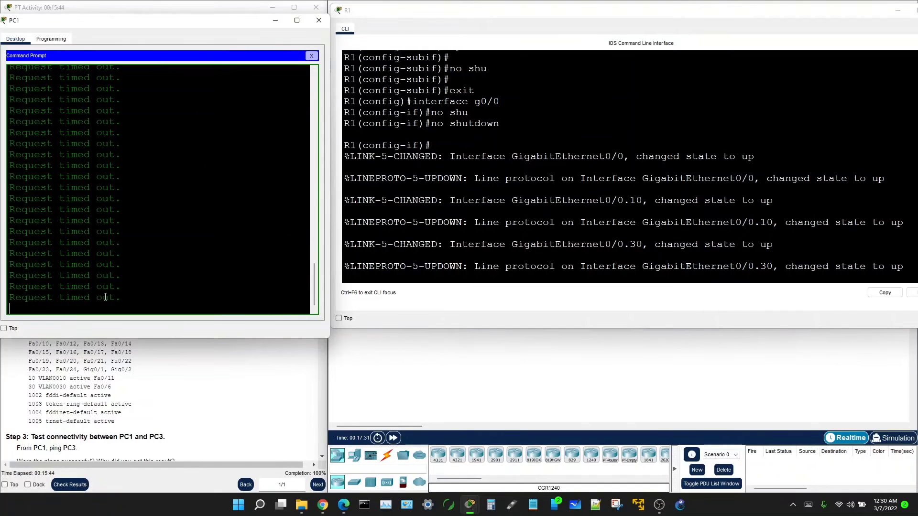
pyautogui.moveTo(528, 14); pyautogui.dragTo(528, 274)
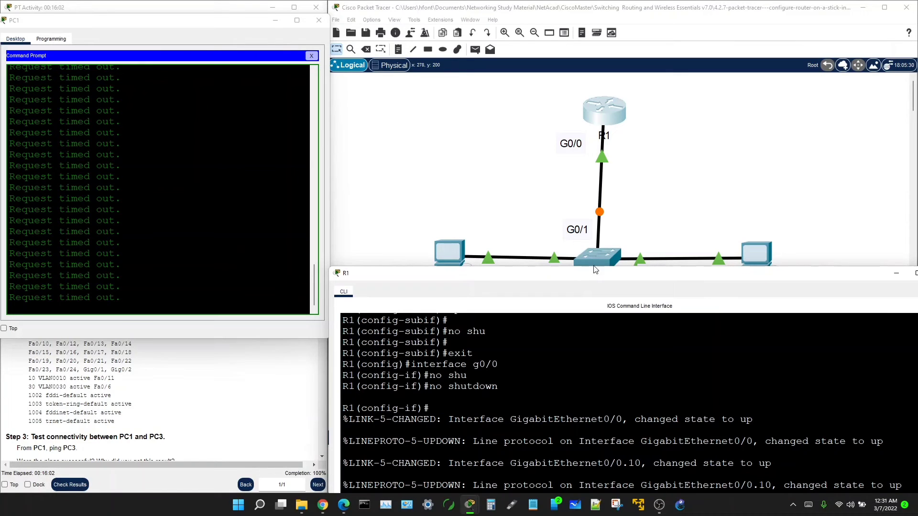
pyautogui.moveTo(520, 274); pyautogui.dragTo(449, 270)
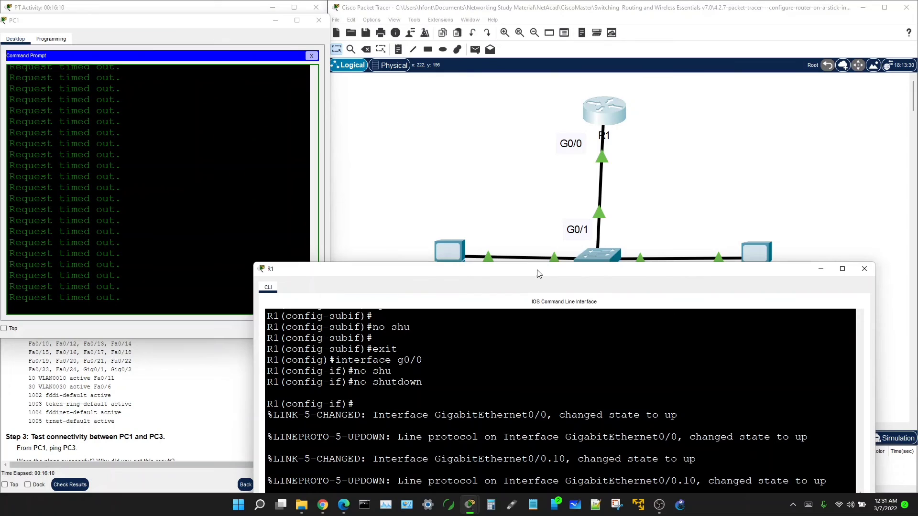
pyautogui.moveTo(538, 272); pyautogui.dragTo(573, 20)
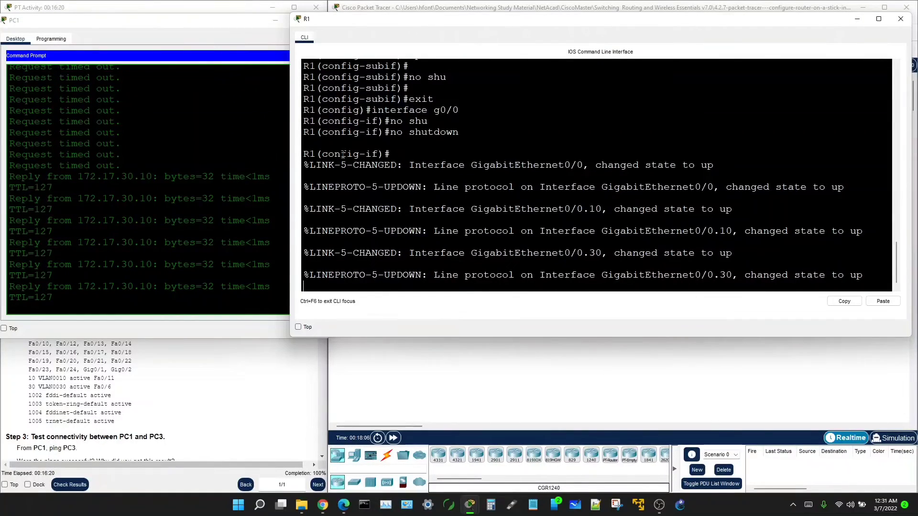
# Widen PC1's window to examine the ping output from 172.17.30.10 on single lines
pyautogui.click(247, 301)
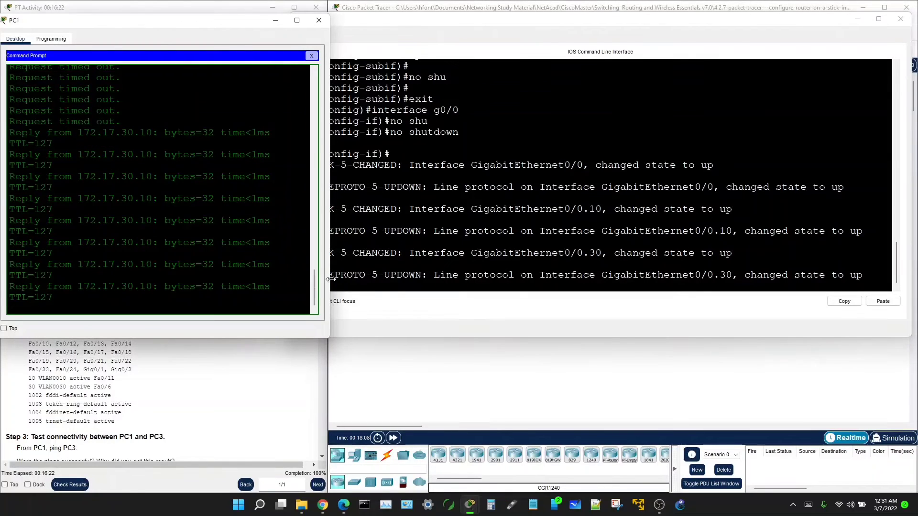
pyautogui.moveTo(332, 279); pyautogui.dragTo(511, 286)
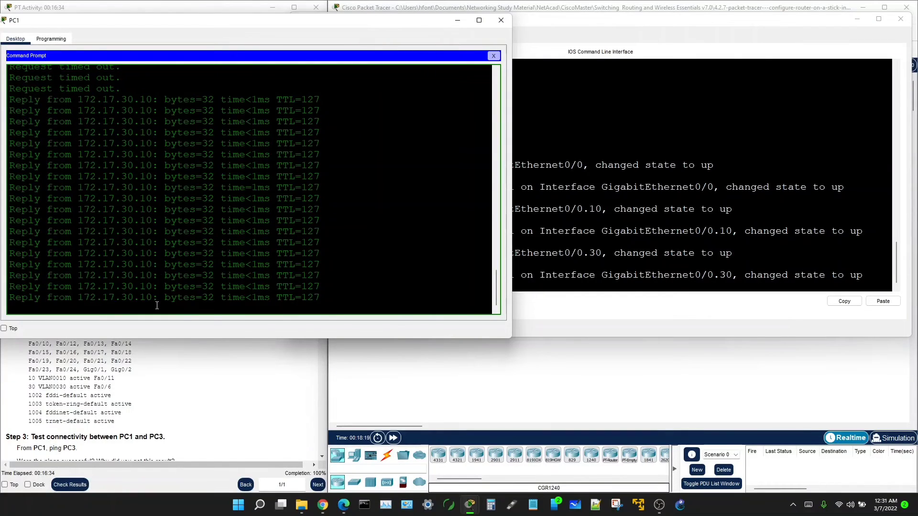
pyautogui.click(590, 388)
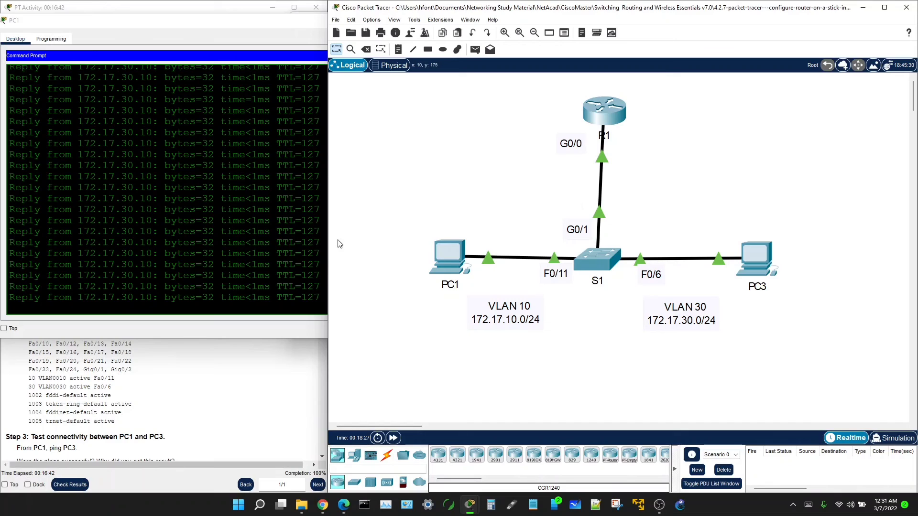
pyautogui.click(317, 304)
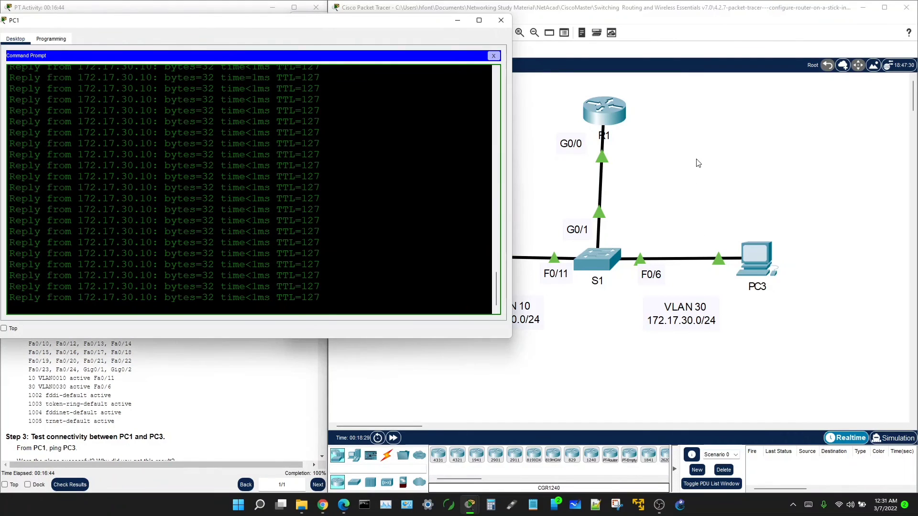
# Review the whole topology, and narrow PC1's window to view its ping output beside the PC1–R1–PC3 diagram
pyautogui.click(655, 208)
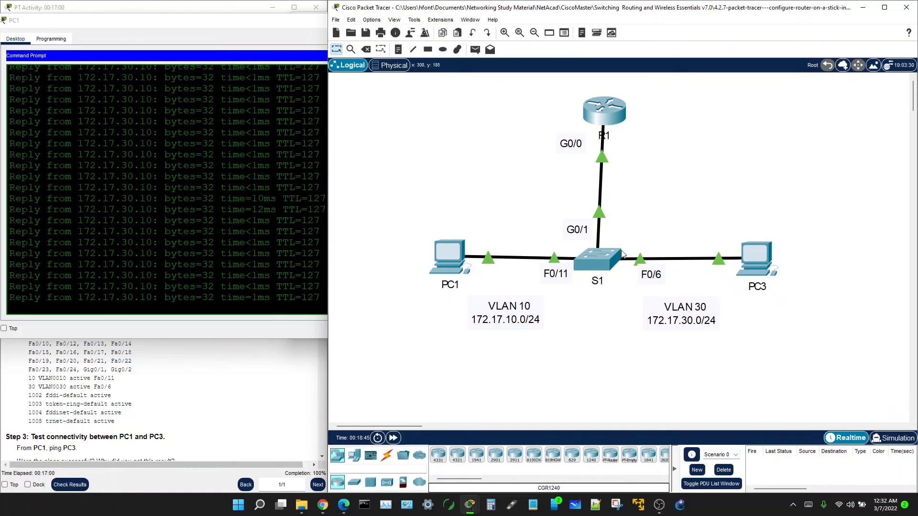
pyautogui.moveTo(602, 264)
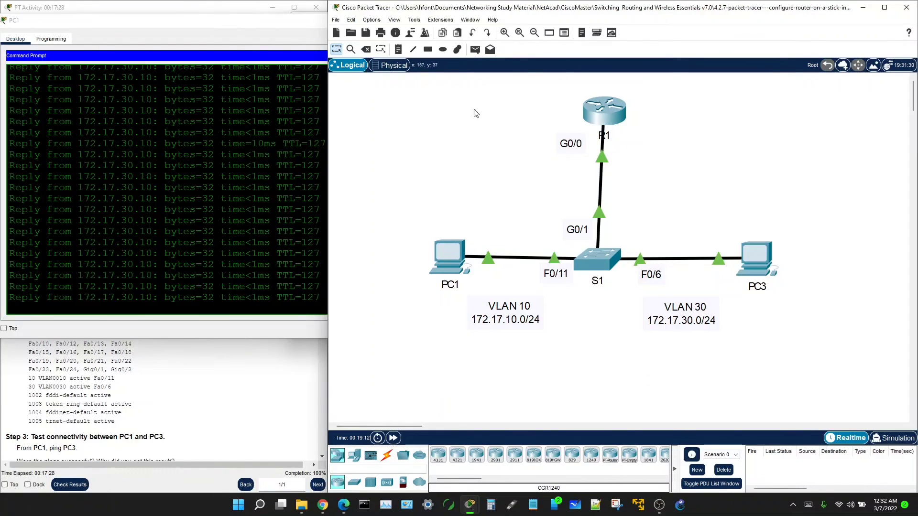
pyautogui.moveTo(392, 82); pyautogui.dragTo(821, 358)
pyautogui.click(268, 291)
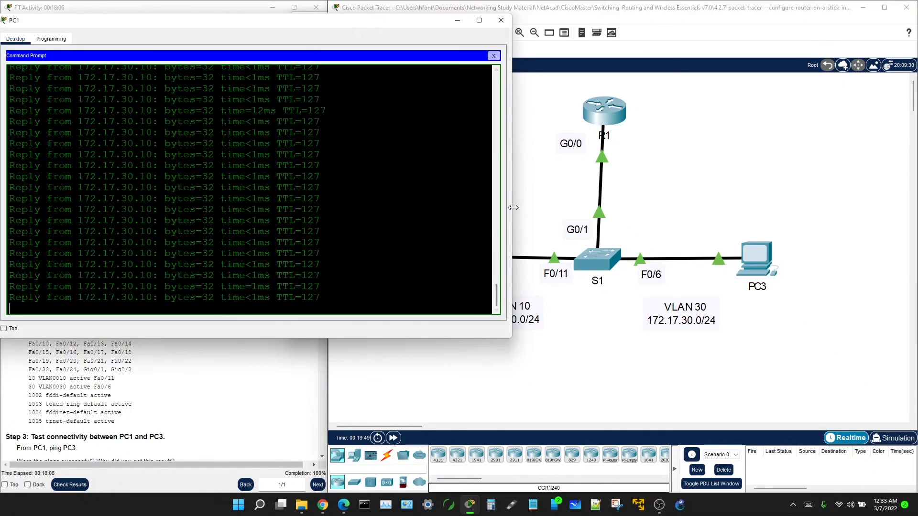
pyautogui.moveTo(512, 208); pyautogui.dragTo(425, 208)
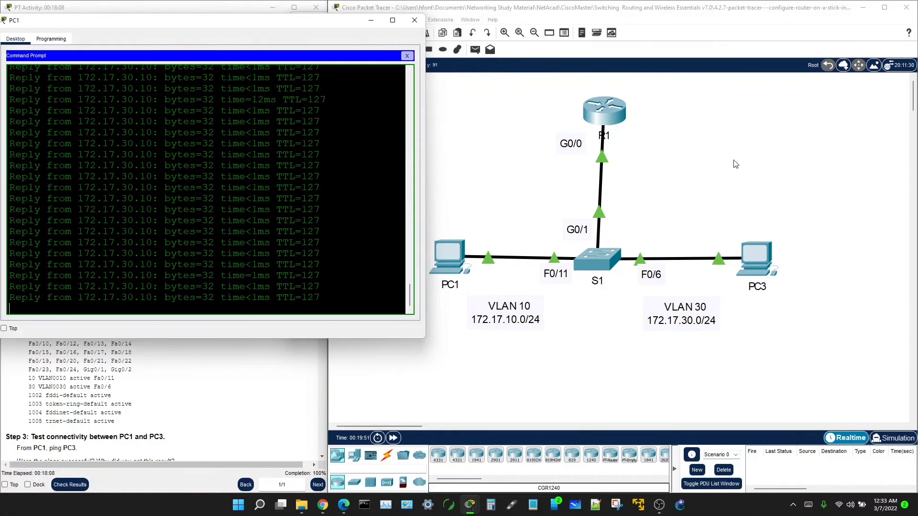